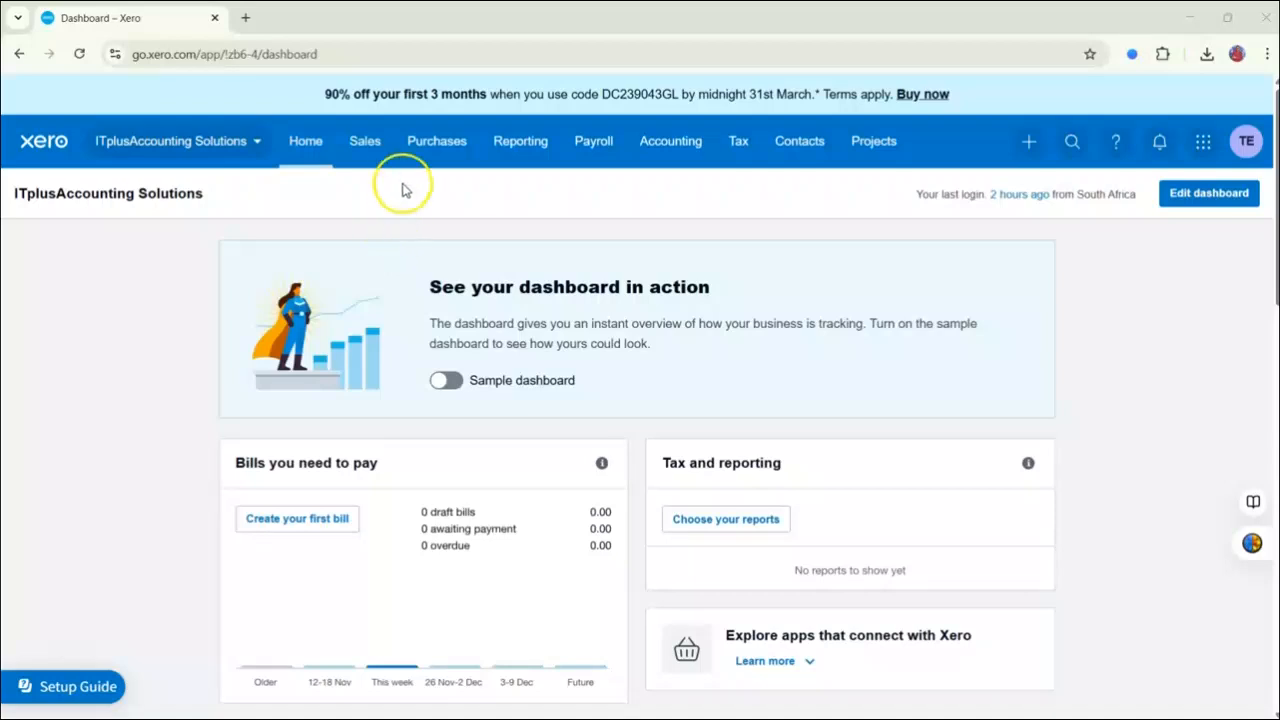
# Go to the customer contacts and start adding a new contact.
pyautogui.click(362, 158)
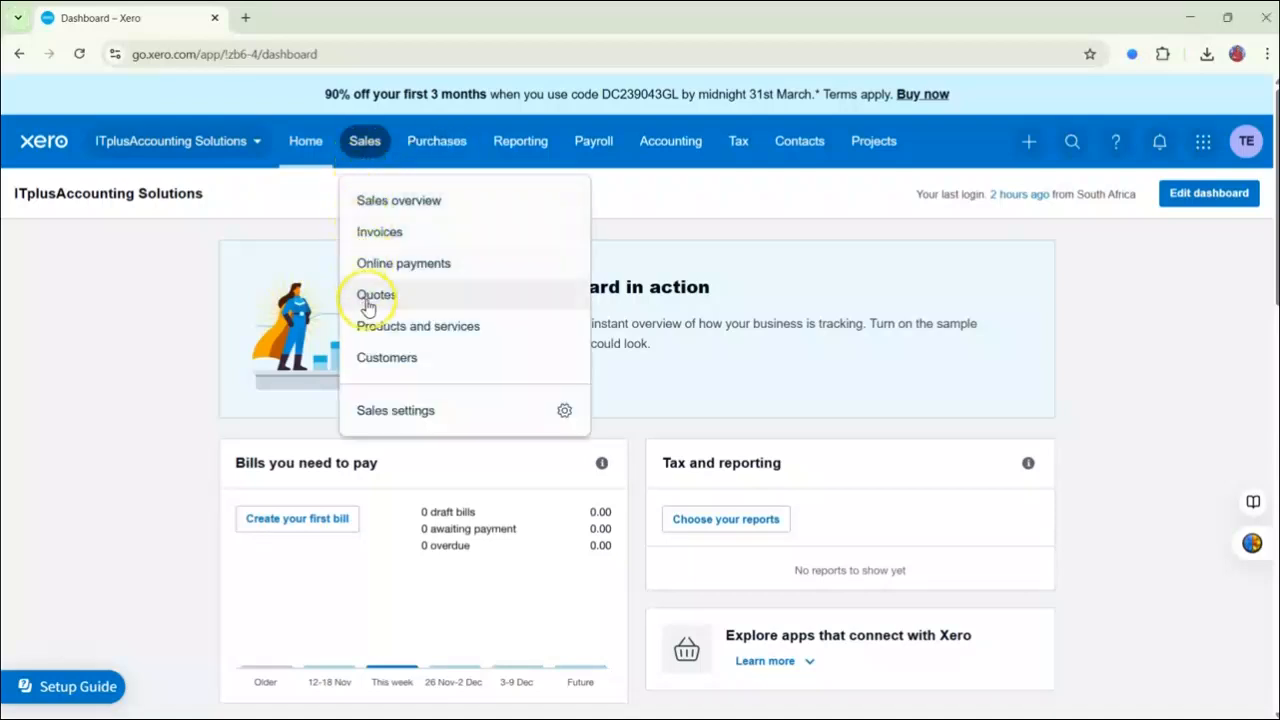
pyautogui.click(368, 356)
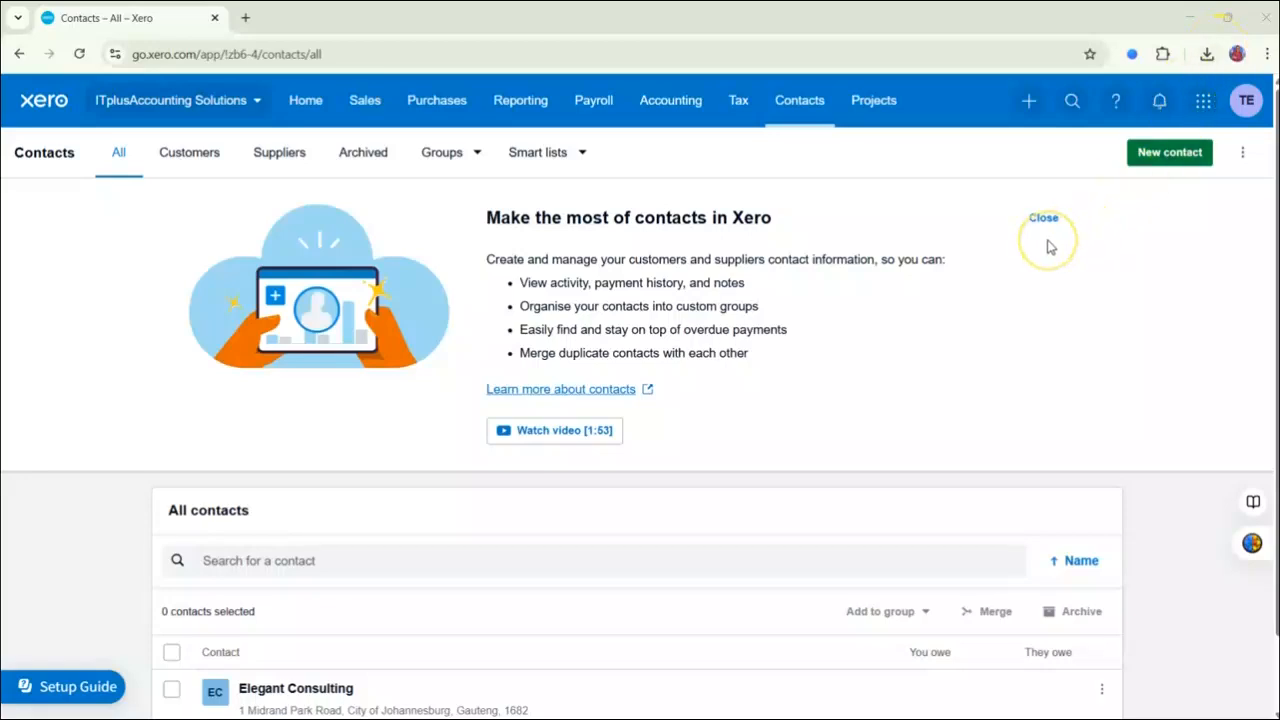
pyautogui.click(1168, 166)
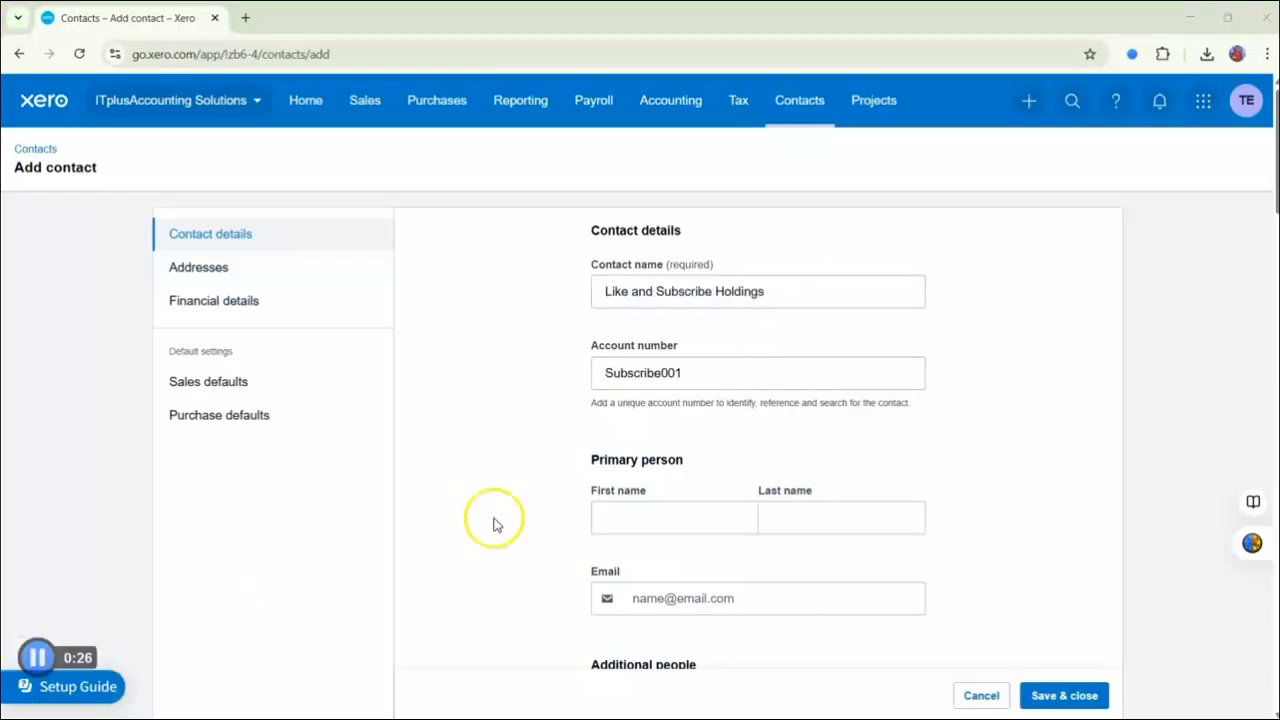
# Fill in Like and Subscribe Holdings' account number, primary person, phone, website, business registration number, and billing and delivery addresses.
pyautogui.scroll(-1, 495, 525)
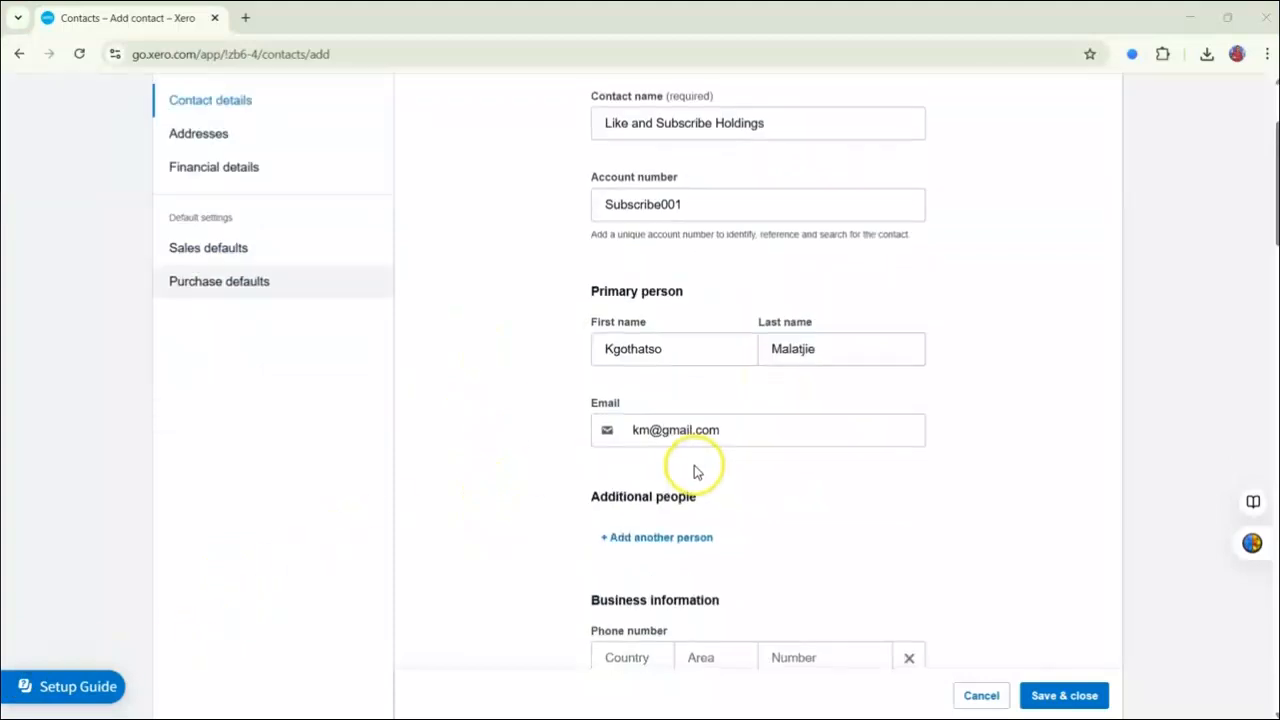
pyautogui.scroll(1, 694, 469)
pyautogui.scroll(-6, 574, 488)
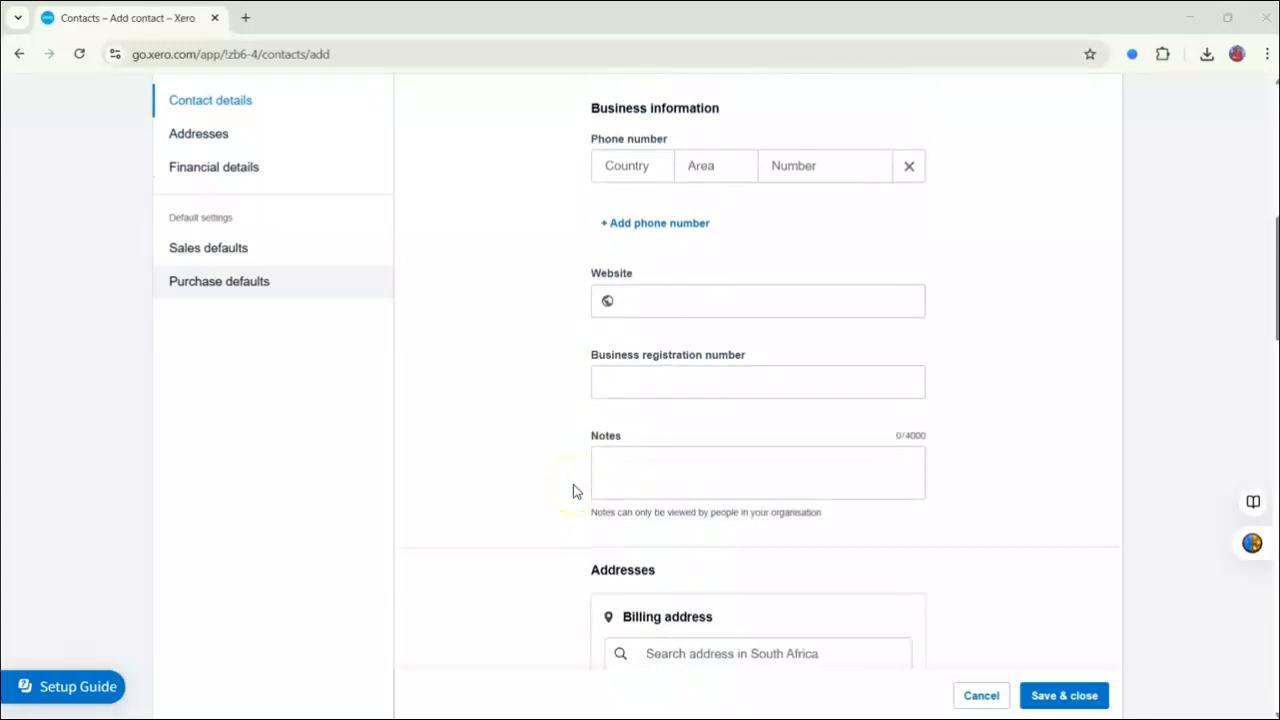
pyautogui.scroll(-1, 573, 490)
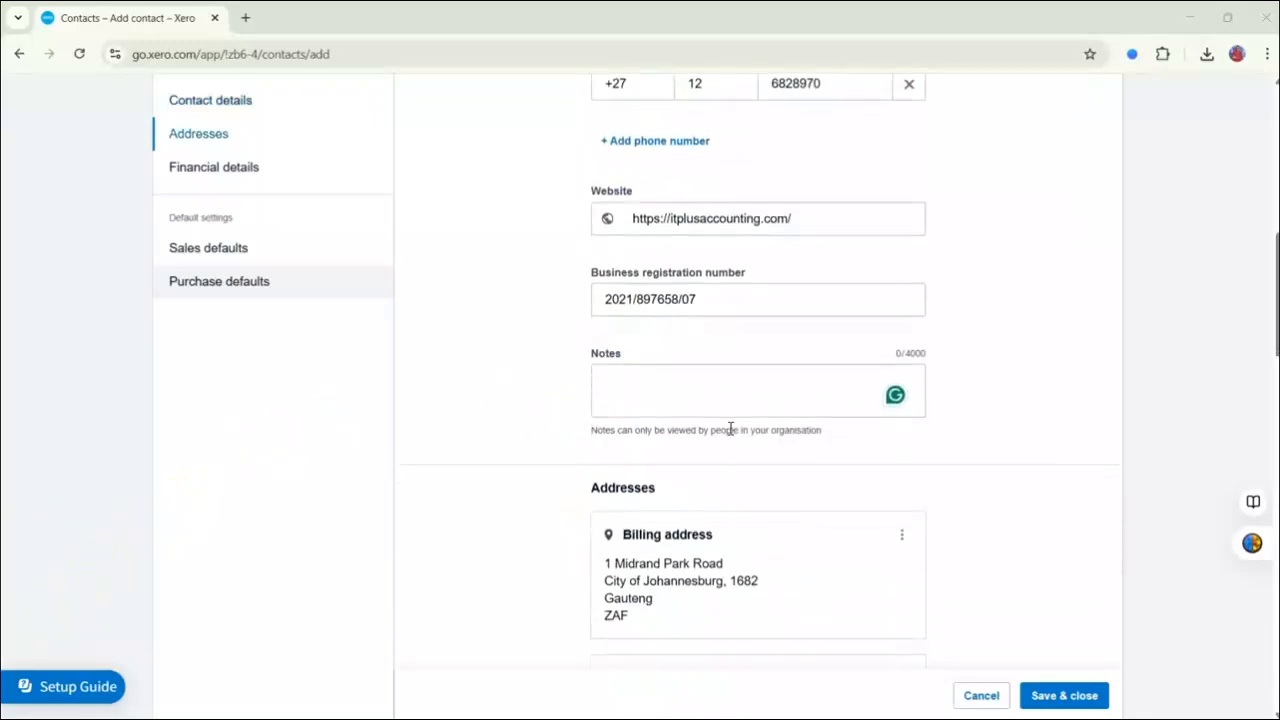
pyautogui.scroll(-5, 730, 428)
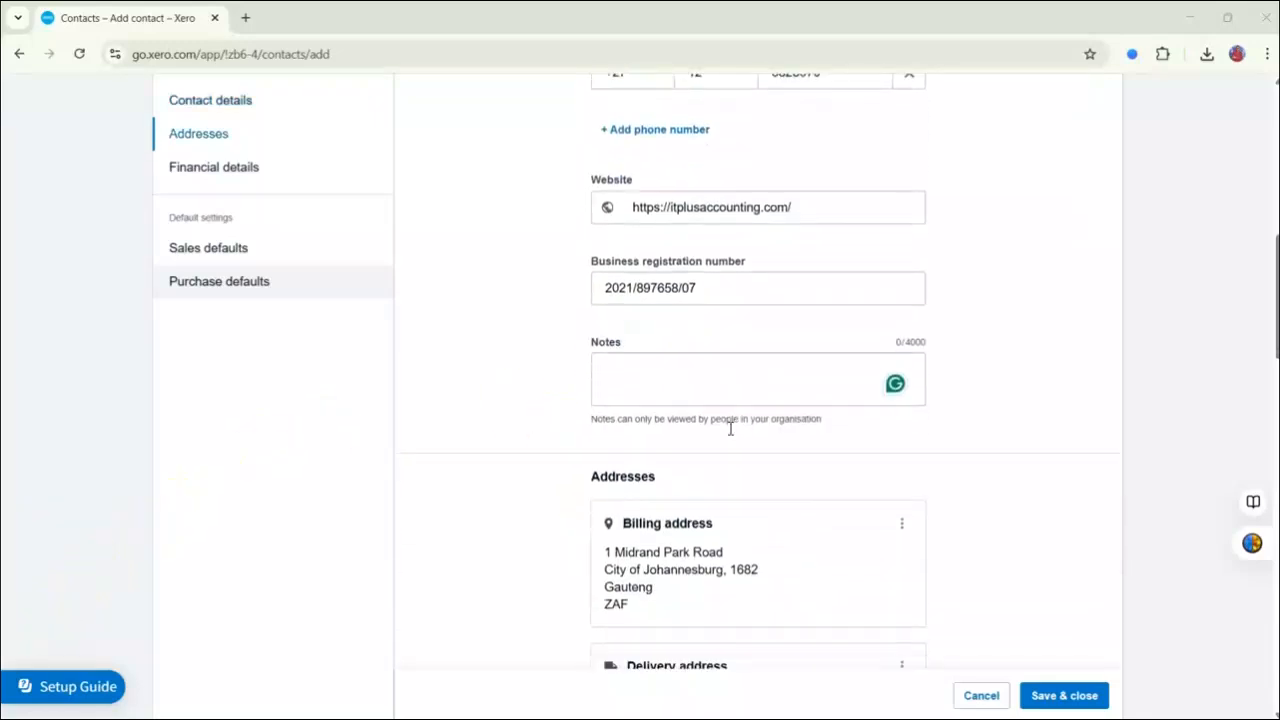
pyautogui.scroll(-1, 705, 450)
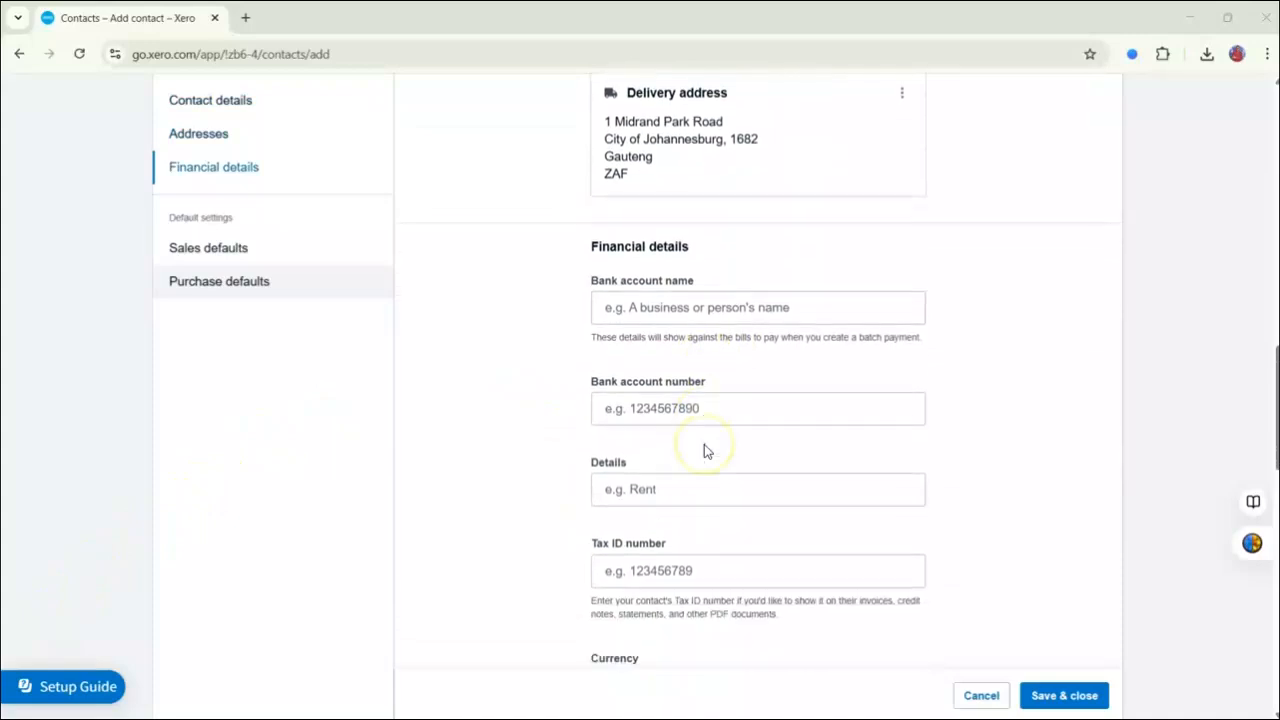
pyautogui.scroll(-2, 704, 450)
pyautogui.scroll(-4, 689, 290)
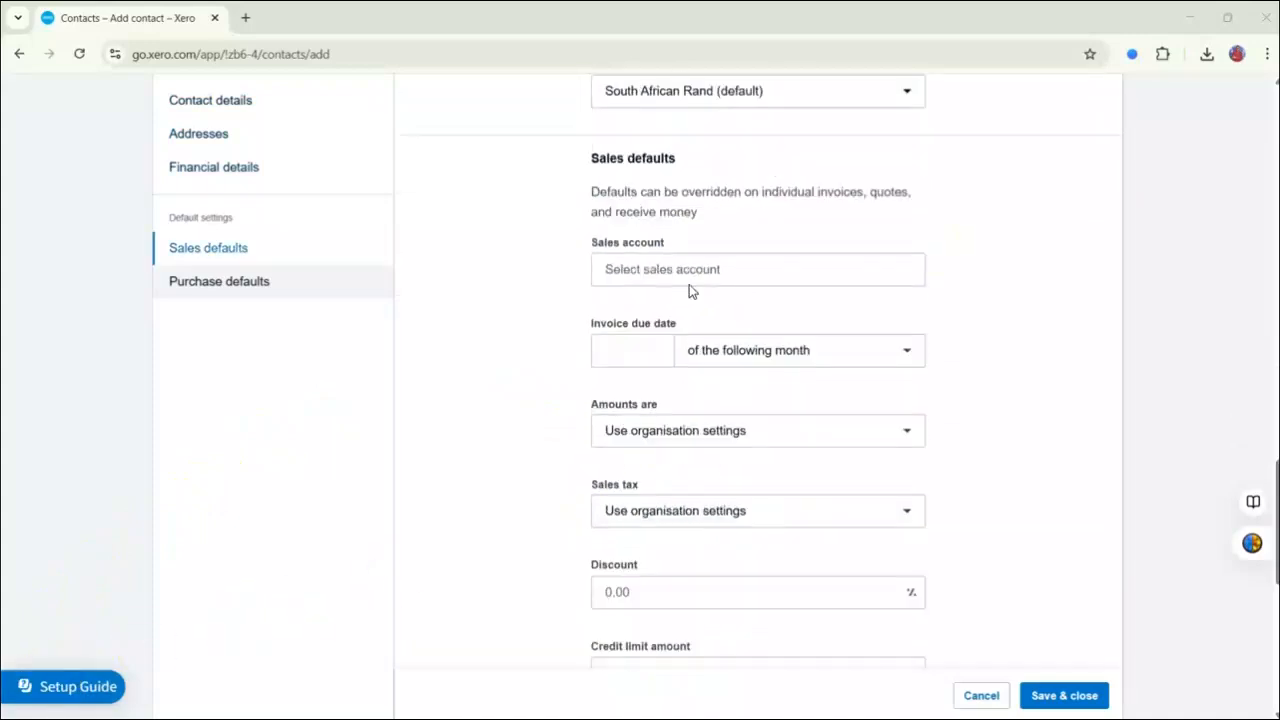
# Set the contact's sales defaults to account 200 - Sales, invoices due 30 day(s) after the invoice date, and tax inclusive amounts.
pyautogui.click(694, 270)
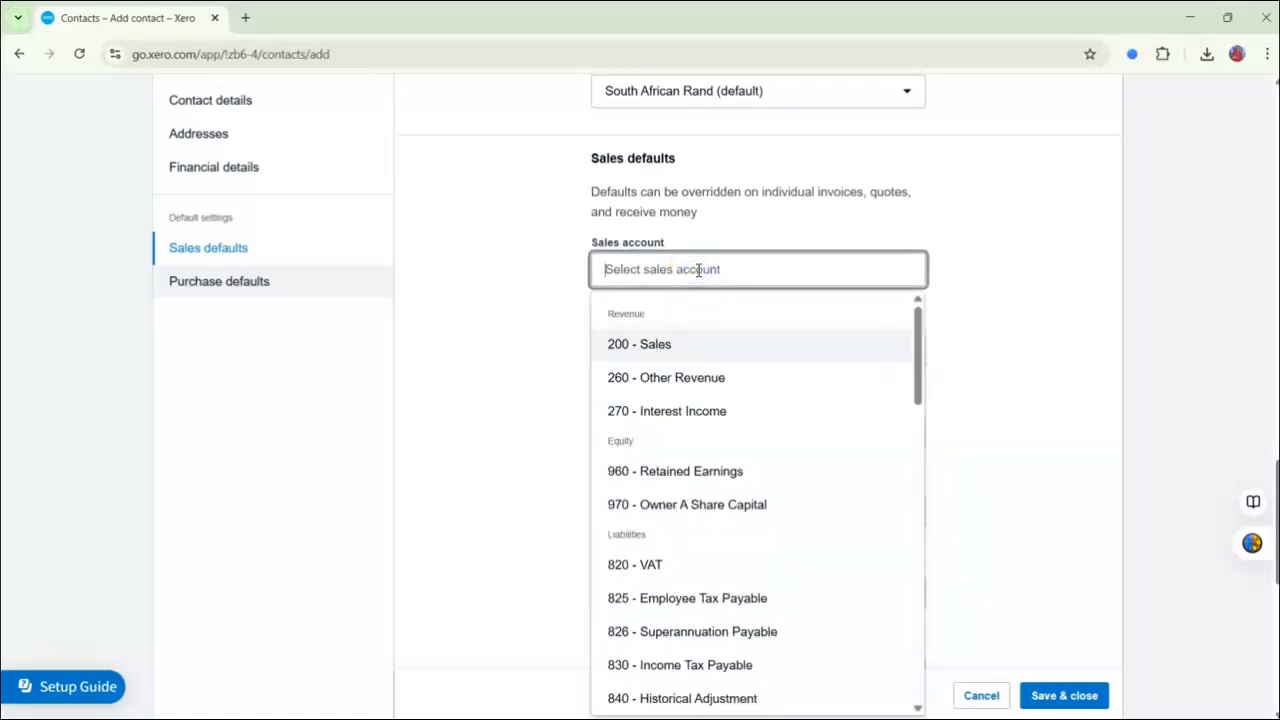
pyautogui.click(677, 343)
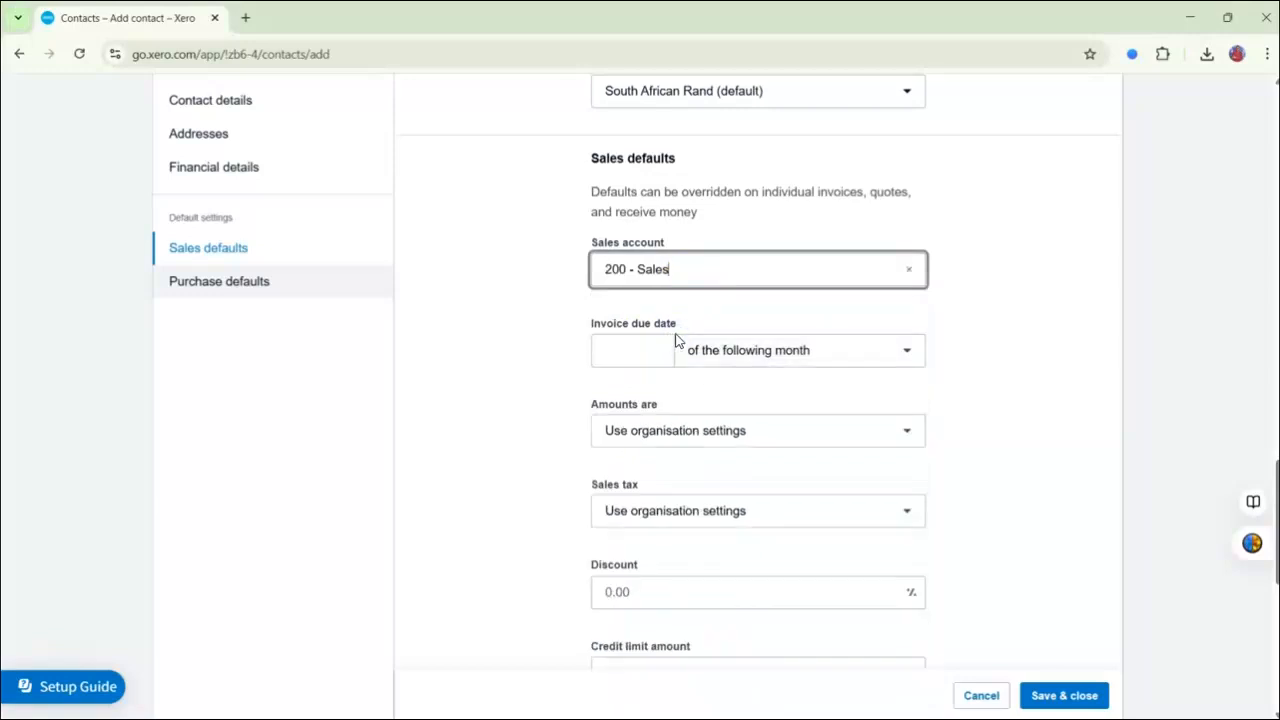
pyautogui.click(662, 347)
pyautogui.write('30')
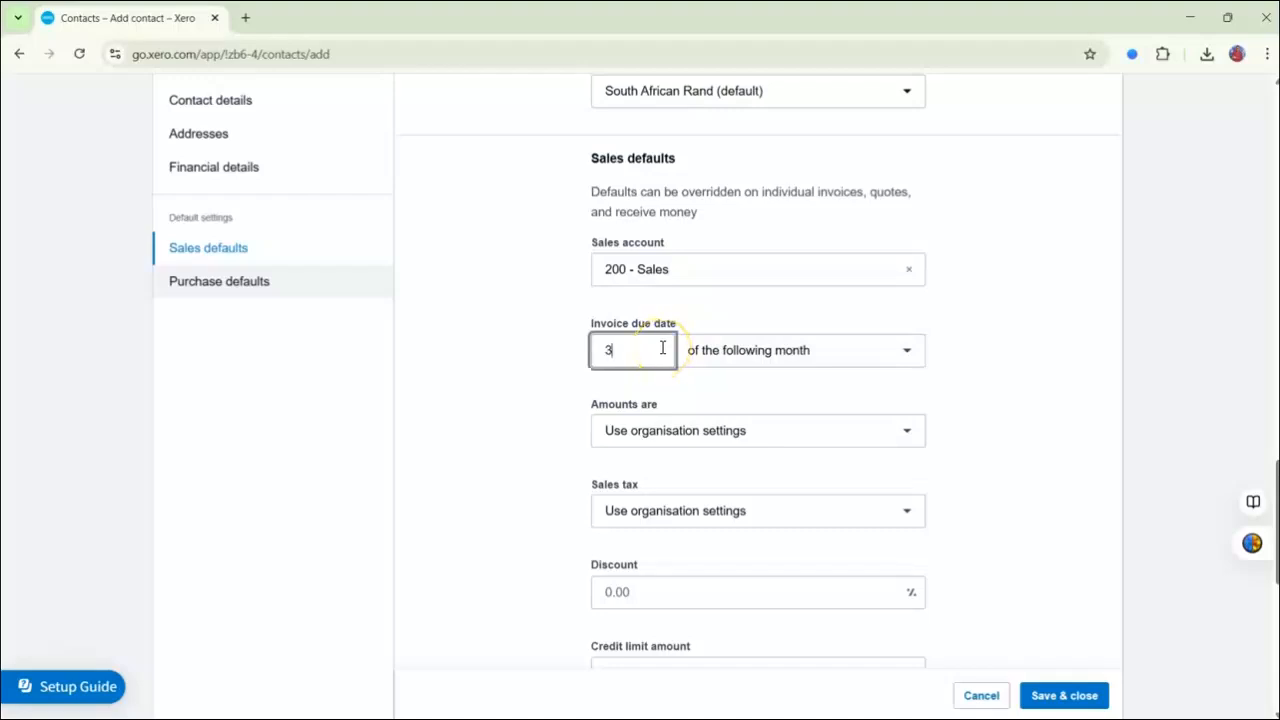
pyautogui.click(705, 342)
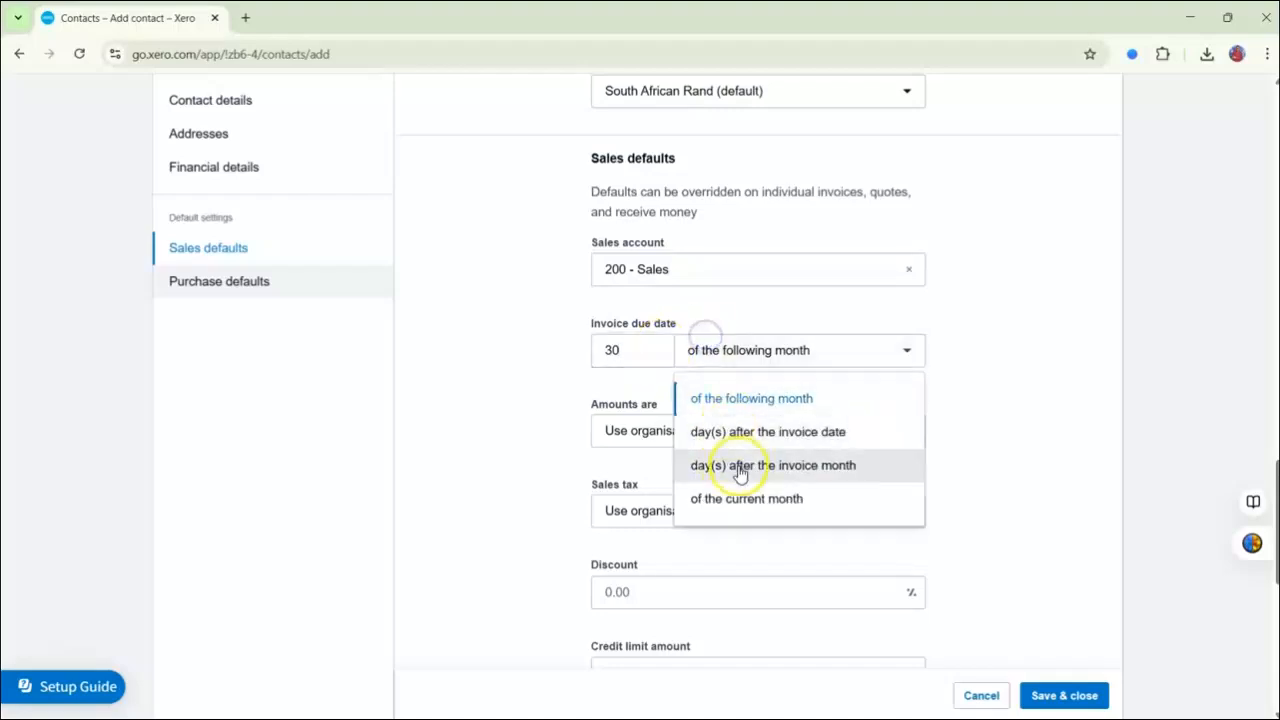
pyautogui.click(731, 432)
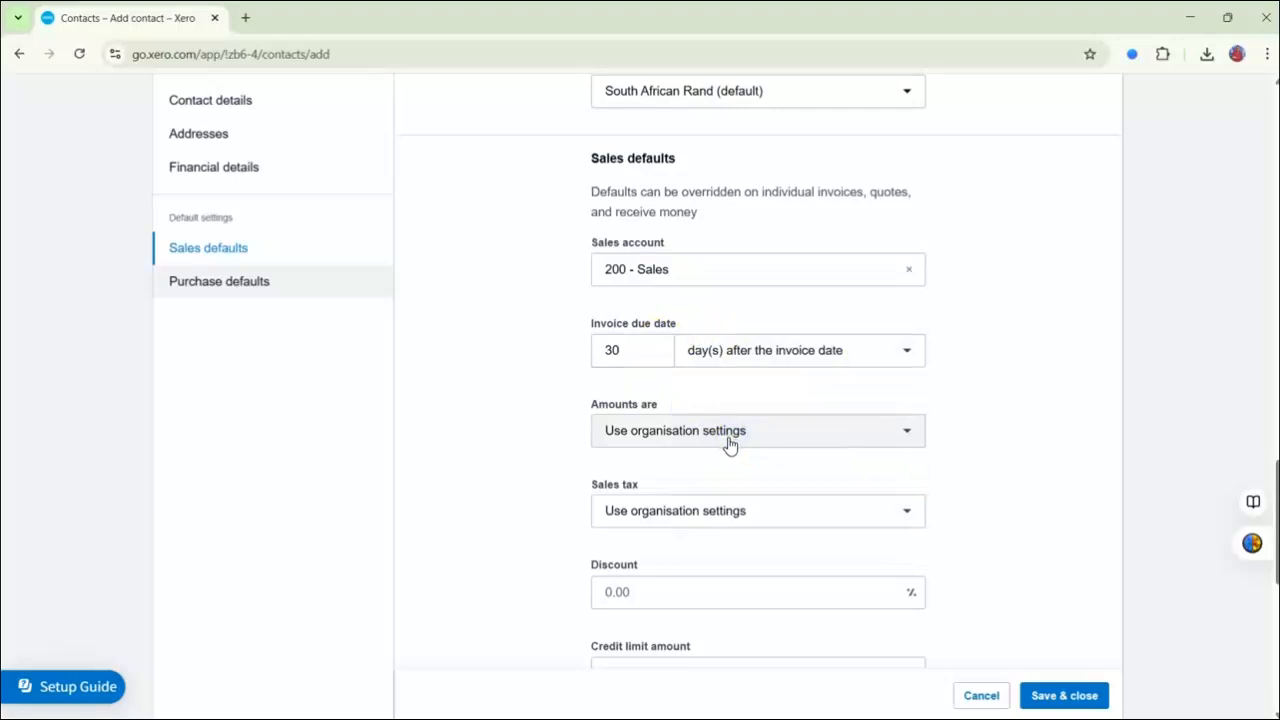
pyautogui.click(729, 434)
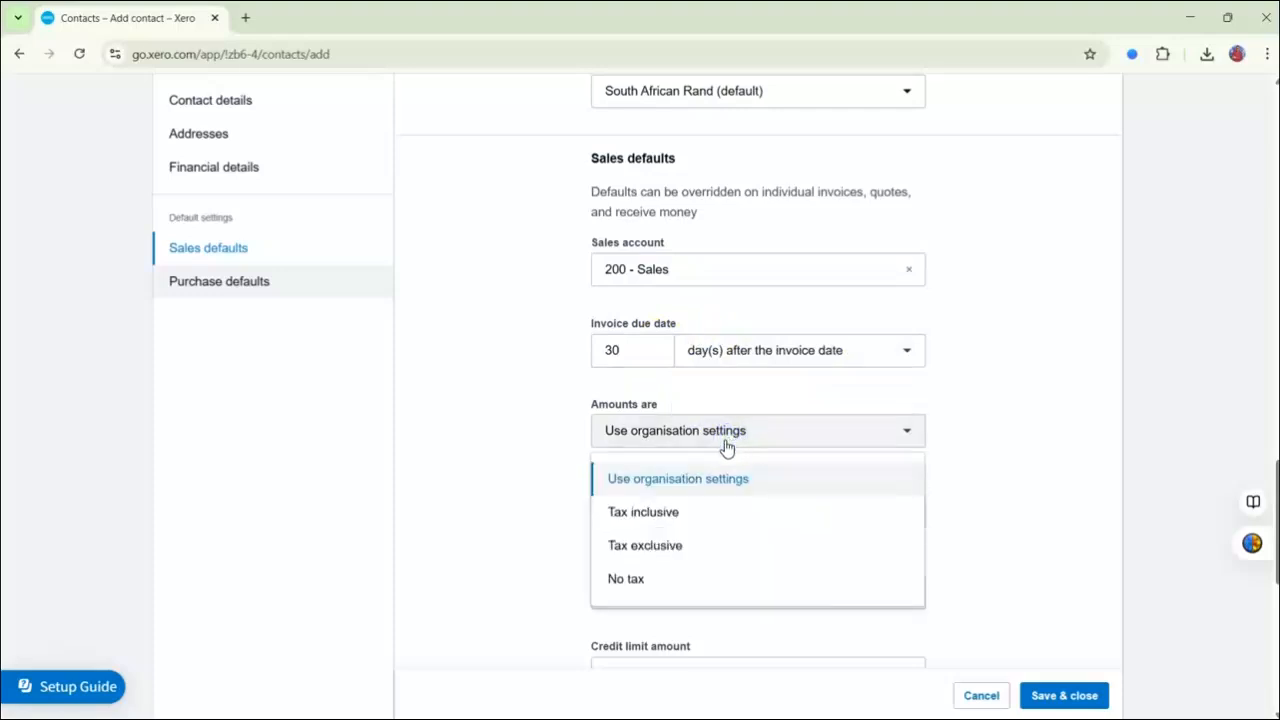
pyautogui.click(680, 511)
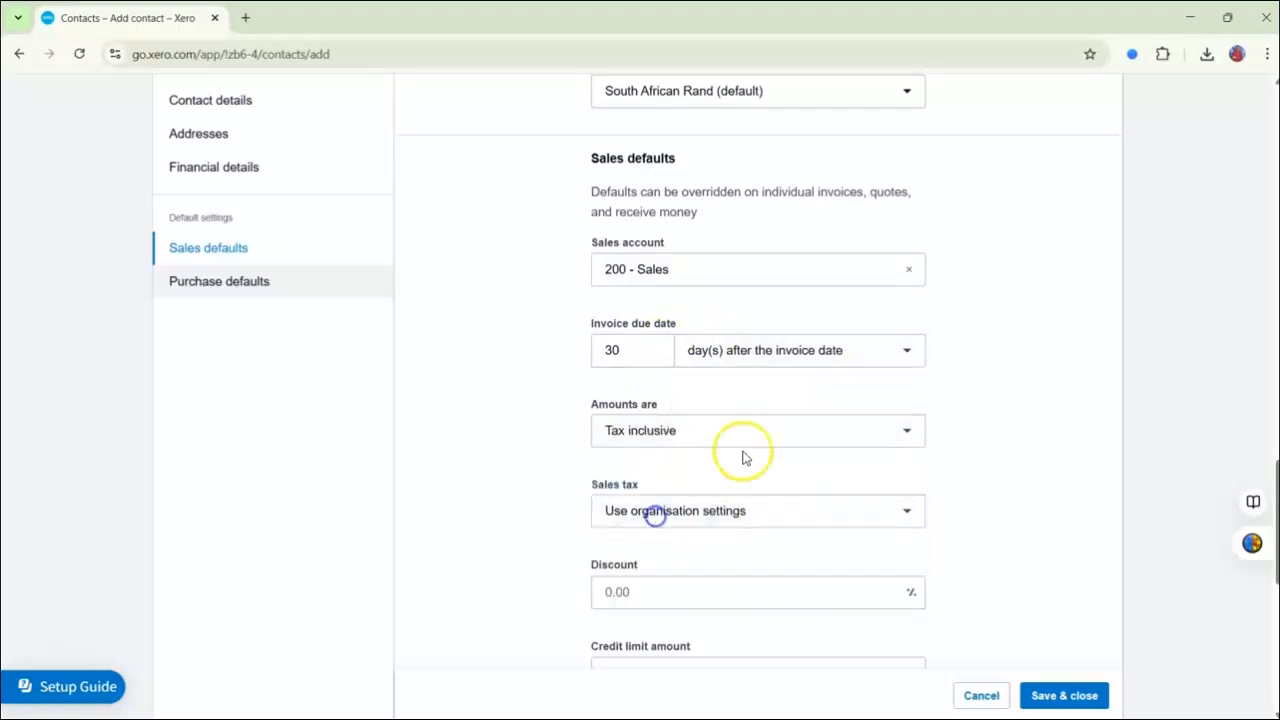
# Give the contact a 2% discount and a credit limit of 30000, and save the contact.
pyautogui.scroll(-1, 800, 418)
pyautogui.scroll(-1, 800, 418)
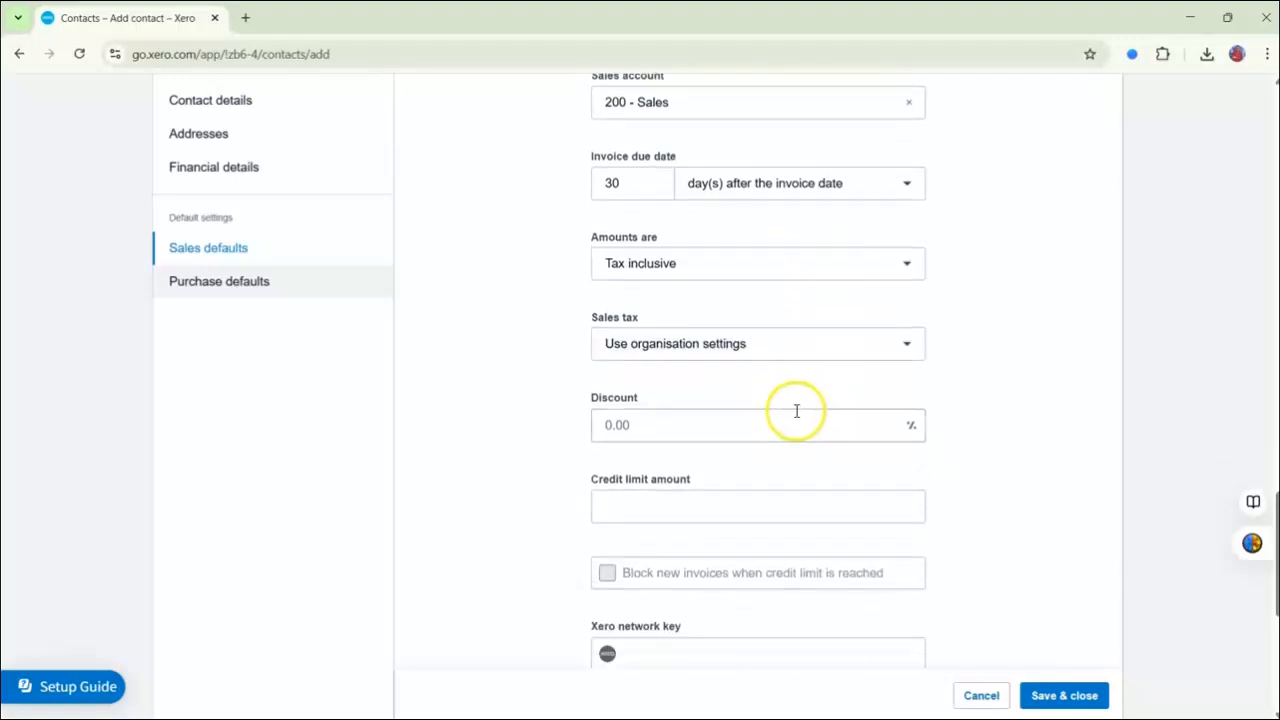
pyautogui.click(690, 432)
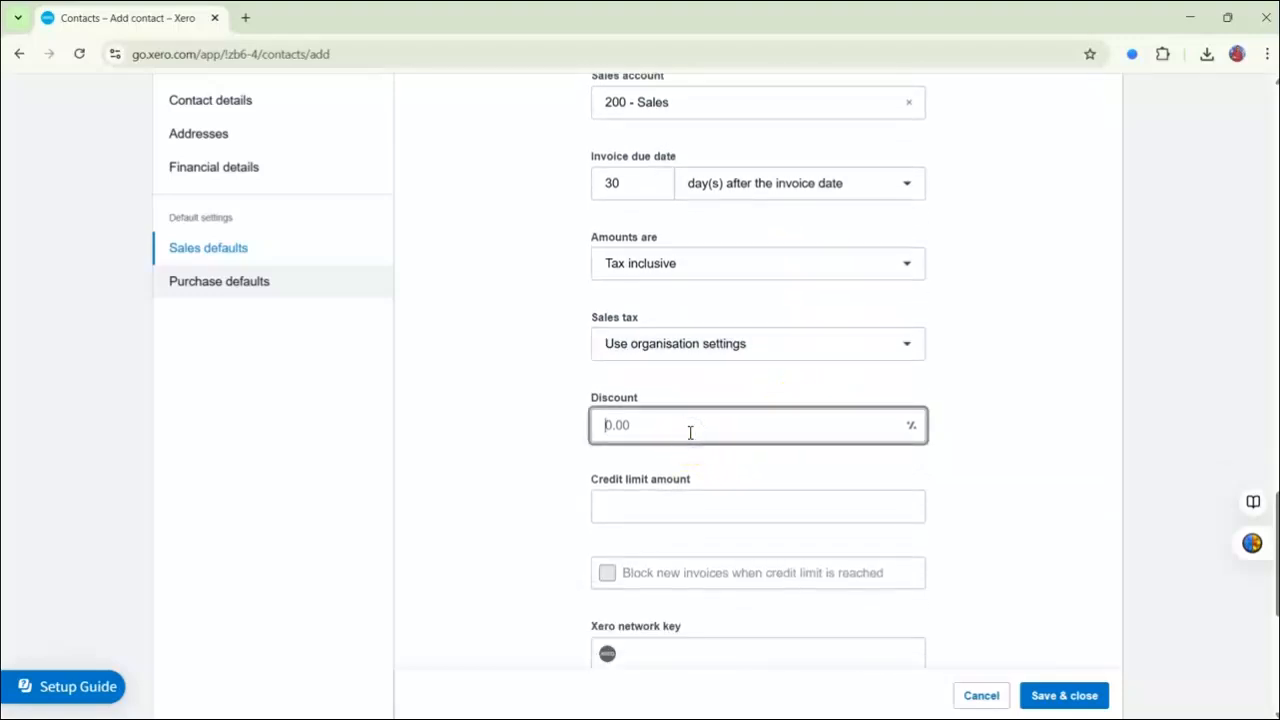
pyautogui.write('2')
pyautogui.press('Tab')
pyautogui.write('30000')
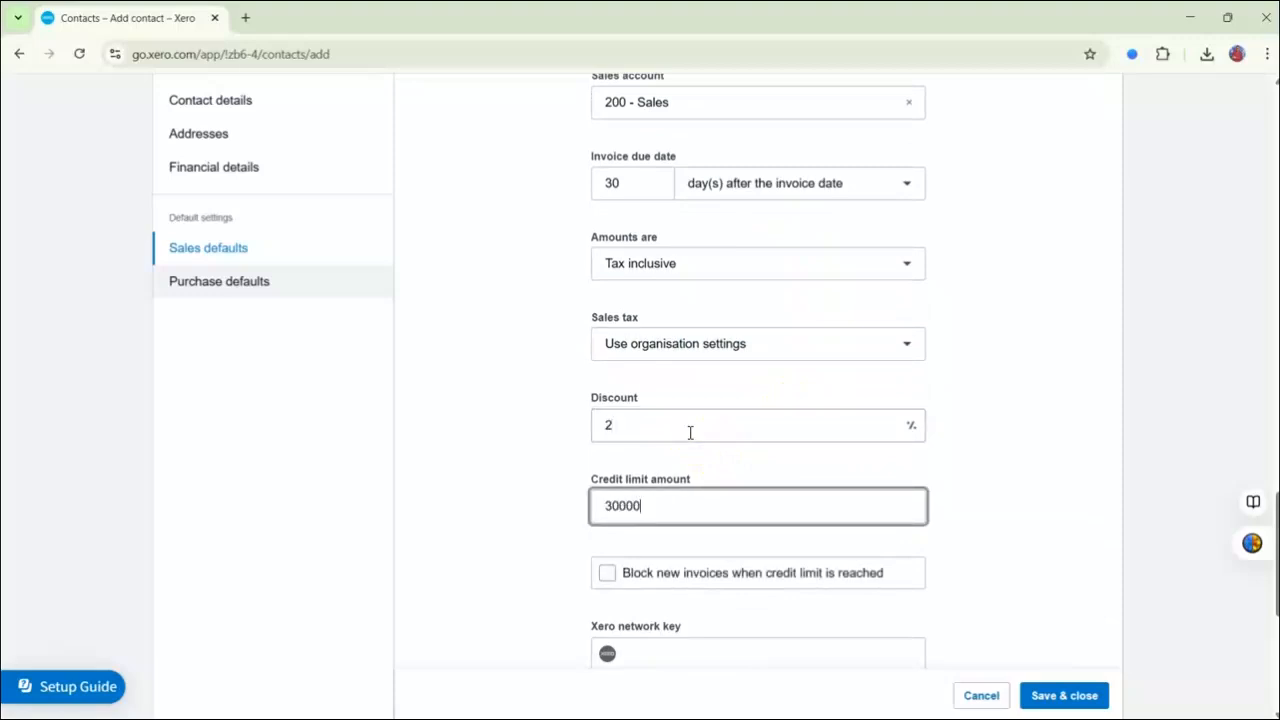
pyautogui.scroll(-5, 711, 403)
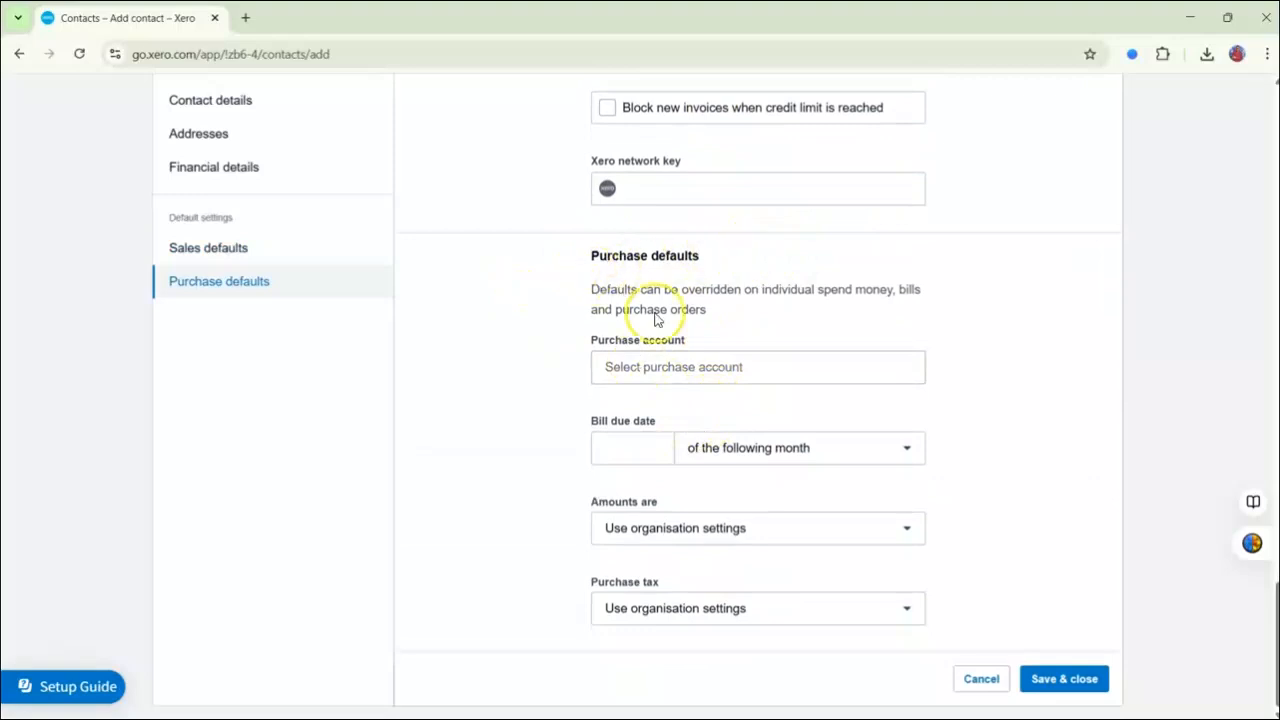
pyautogui.click(1086, 688)
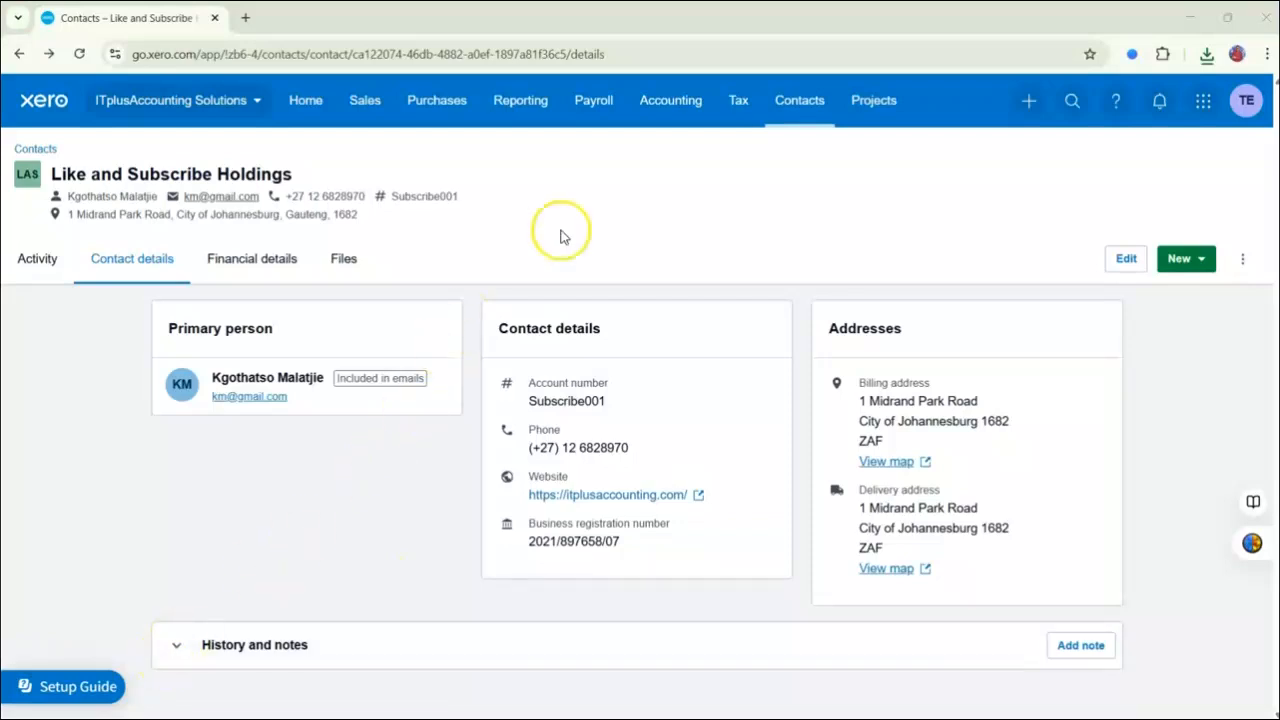
# Start a contacts import from the list of all contacts and download the import template.
pyautogui.click(770, 103)
pyautogui.click(805, 161)
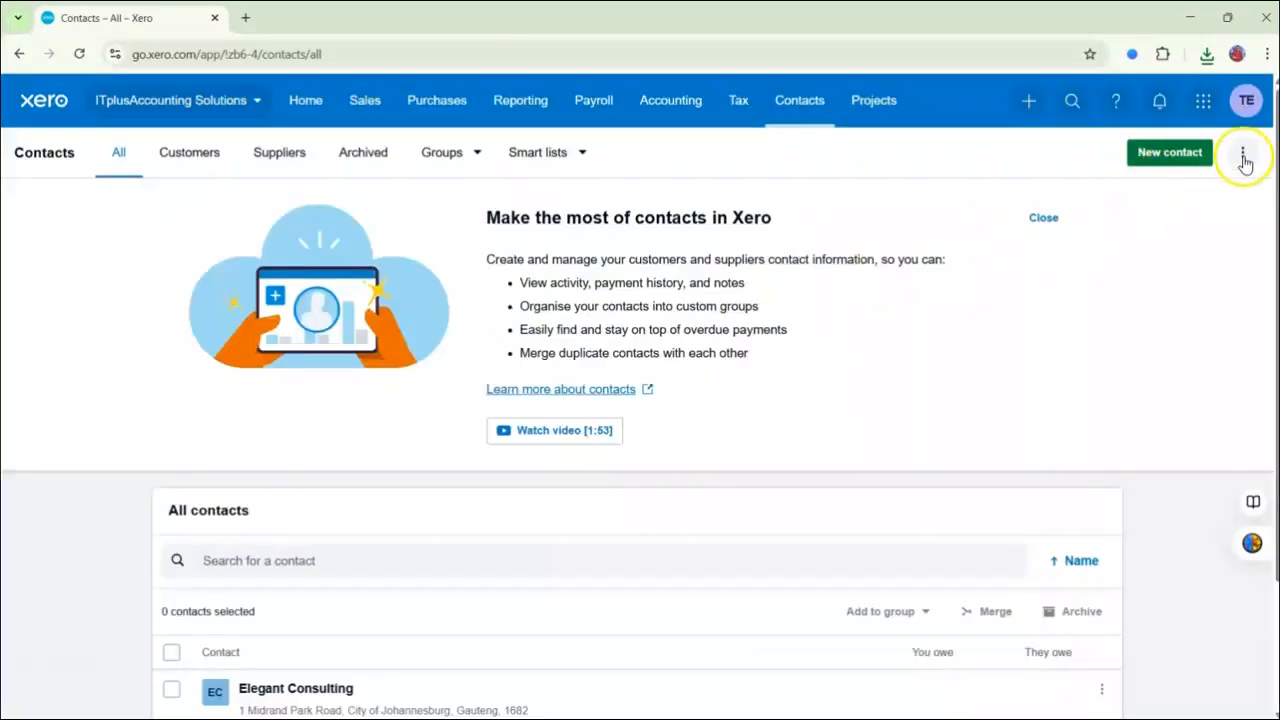
pyautogui.click(1241, 160)
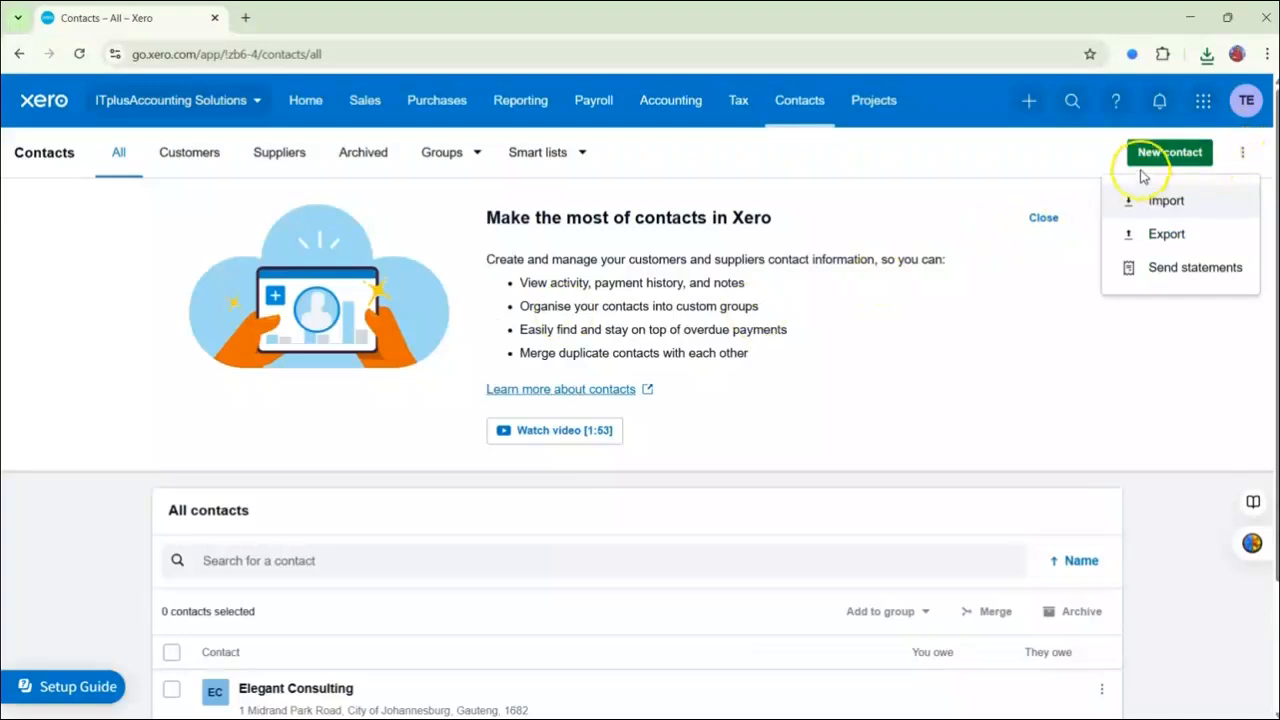
pyautogui.click(1167, 201)
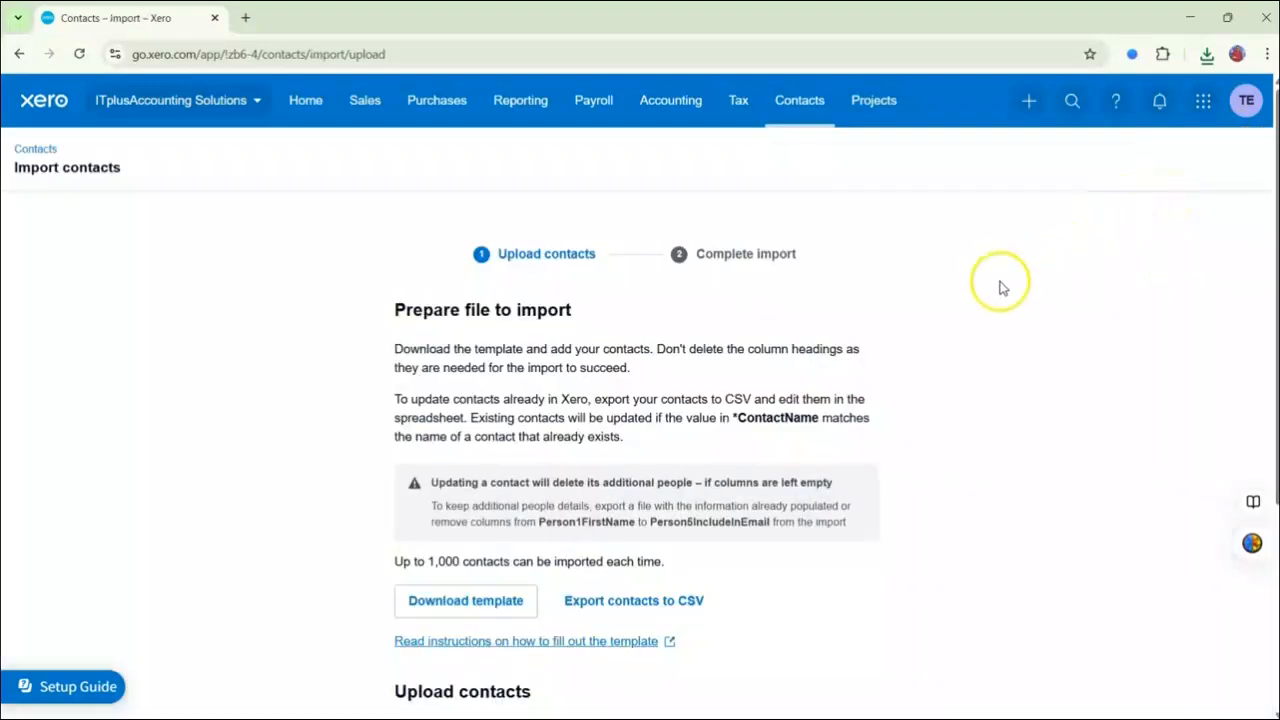
pyautogui.scroll(-1, 995, 287)
pyautogui.click(500, 515)
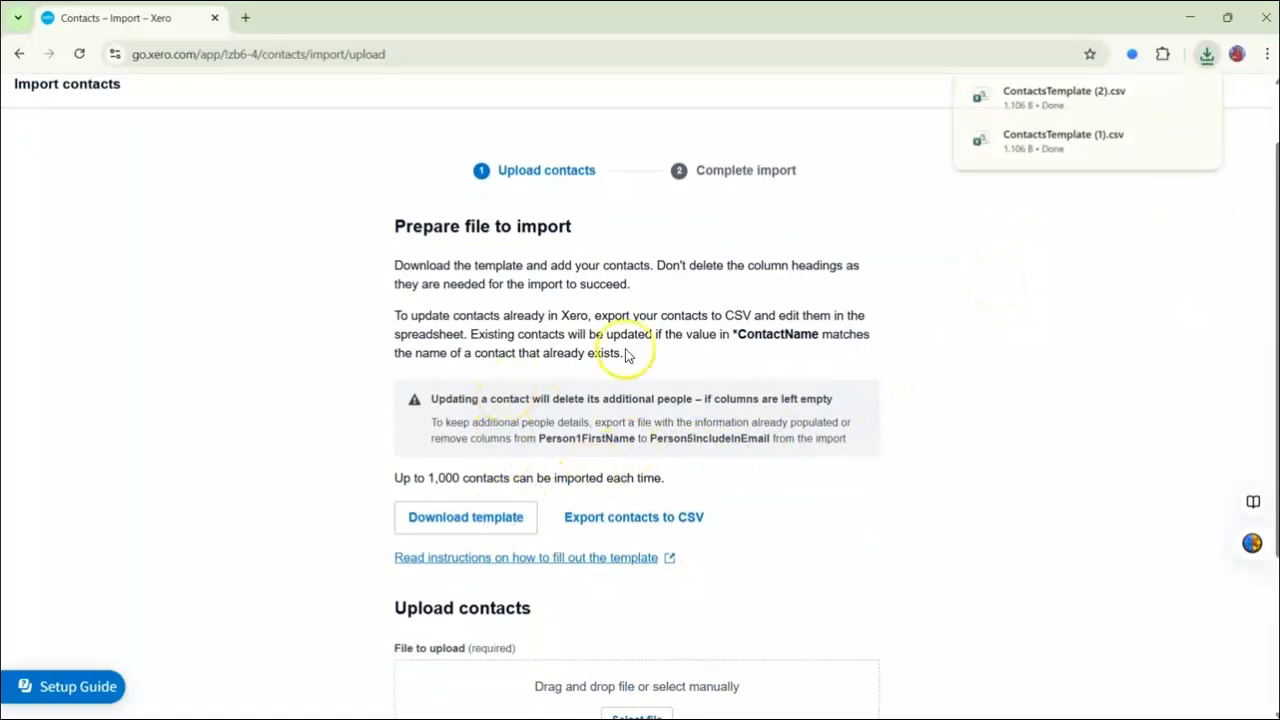
# Switch to Excel to view the blank contacts template and the completed customers import file, close it and return to the browser.
pyautogui.hotkey('alt', 'Tab')
pyautogui.click(700, 335)
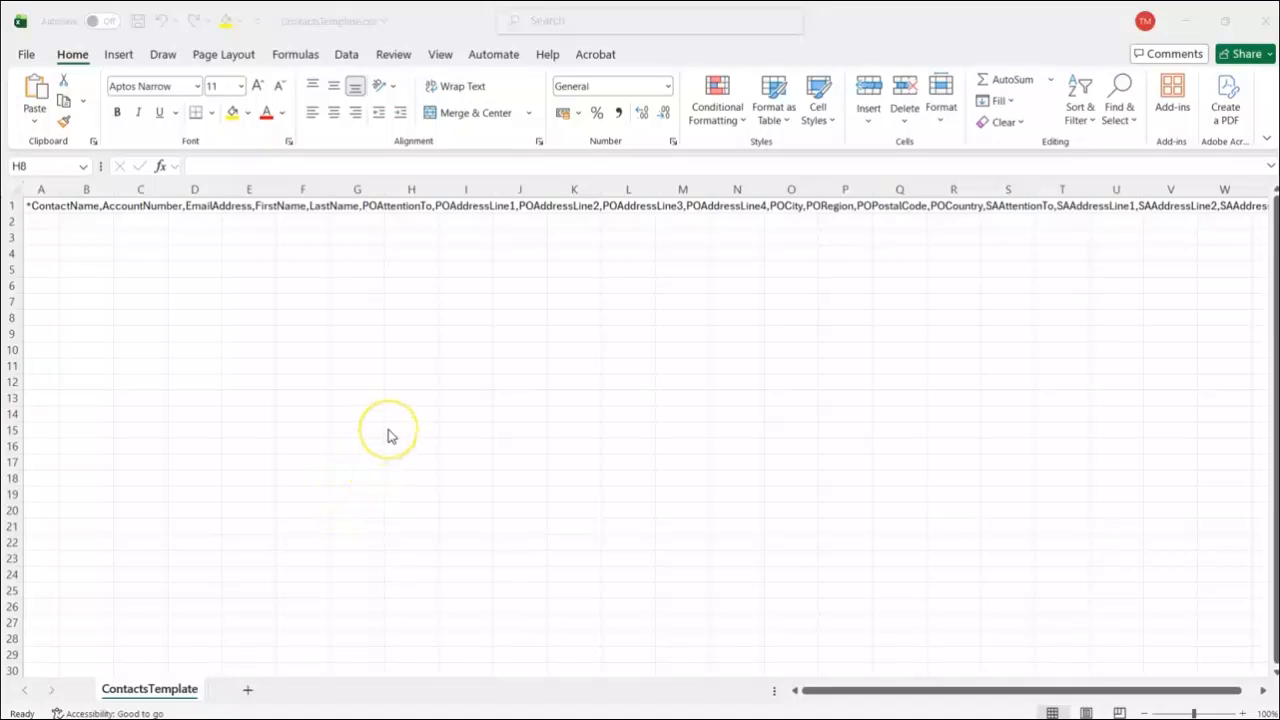
pyautogui.hotkey('alt', 'Tab')
pyautogui.hotkey('alt', 'Tab')
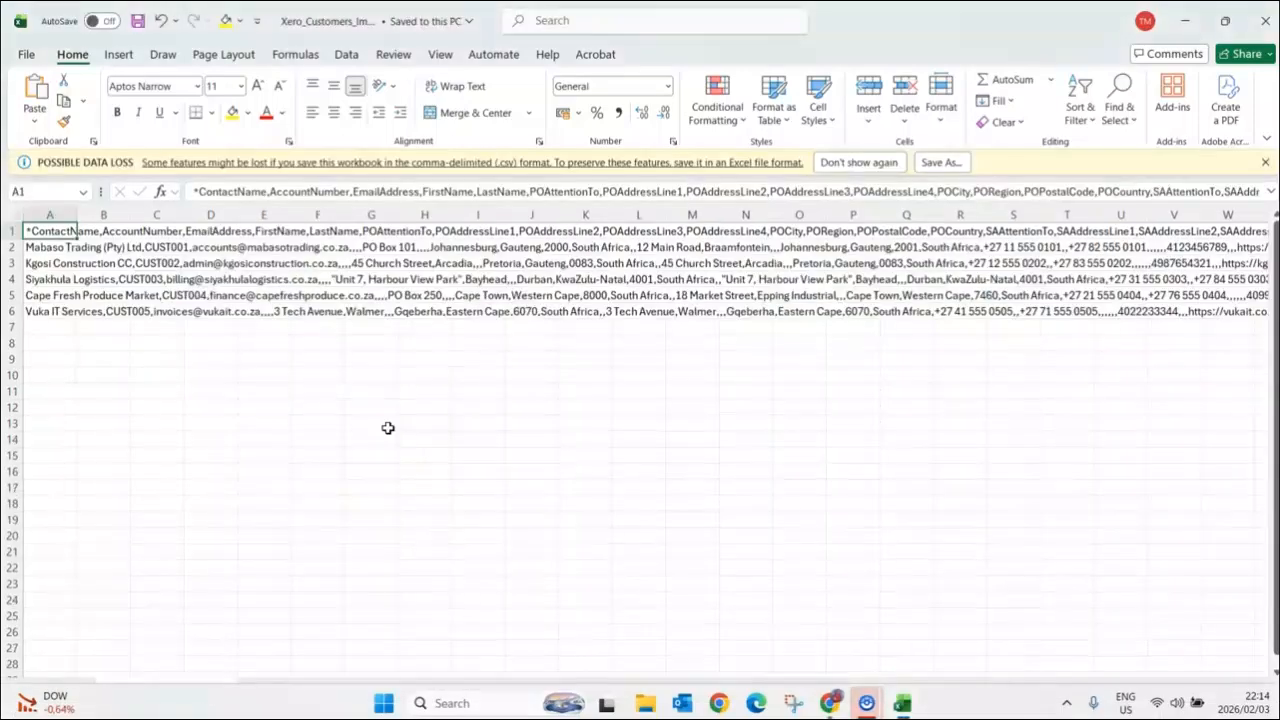
pyautogui.click(1262, 30)
pyautogui.hotkey('alt', 'Tab')
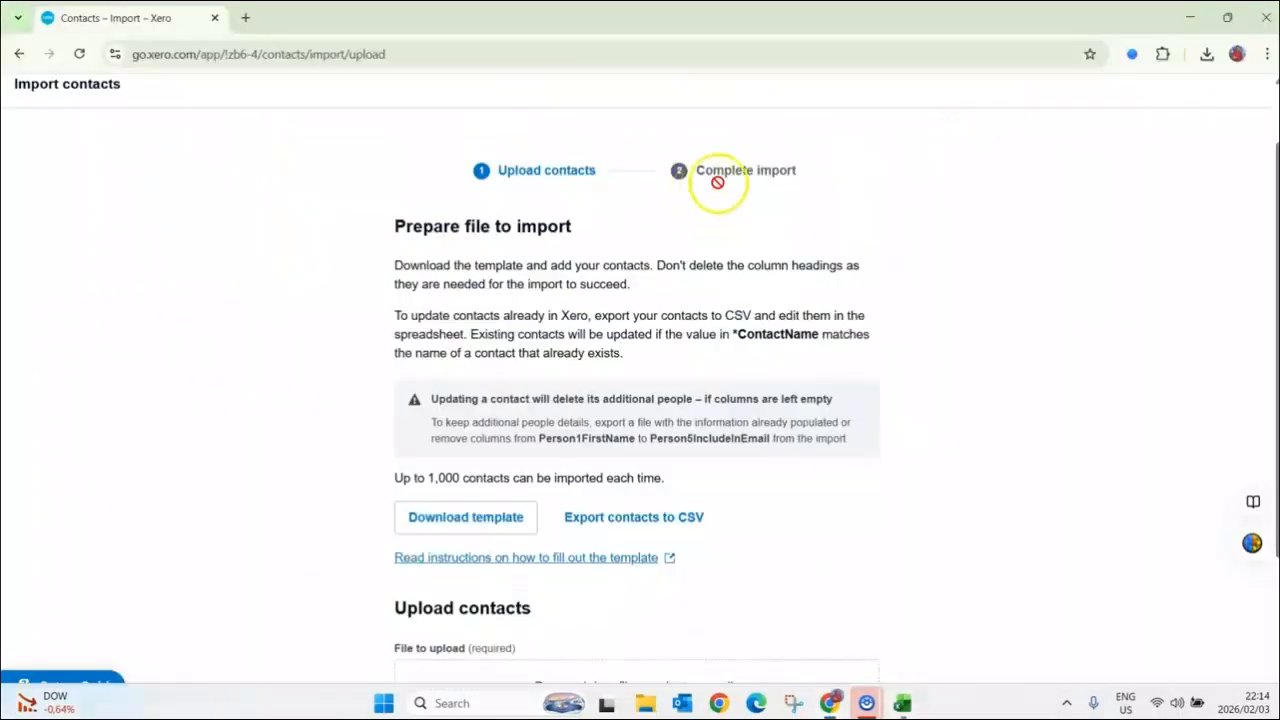
# Upload Xero_Customers_Import.csv from Downloads and complete the contacts import.
pyautogui.scroll(-2, 680, 295)
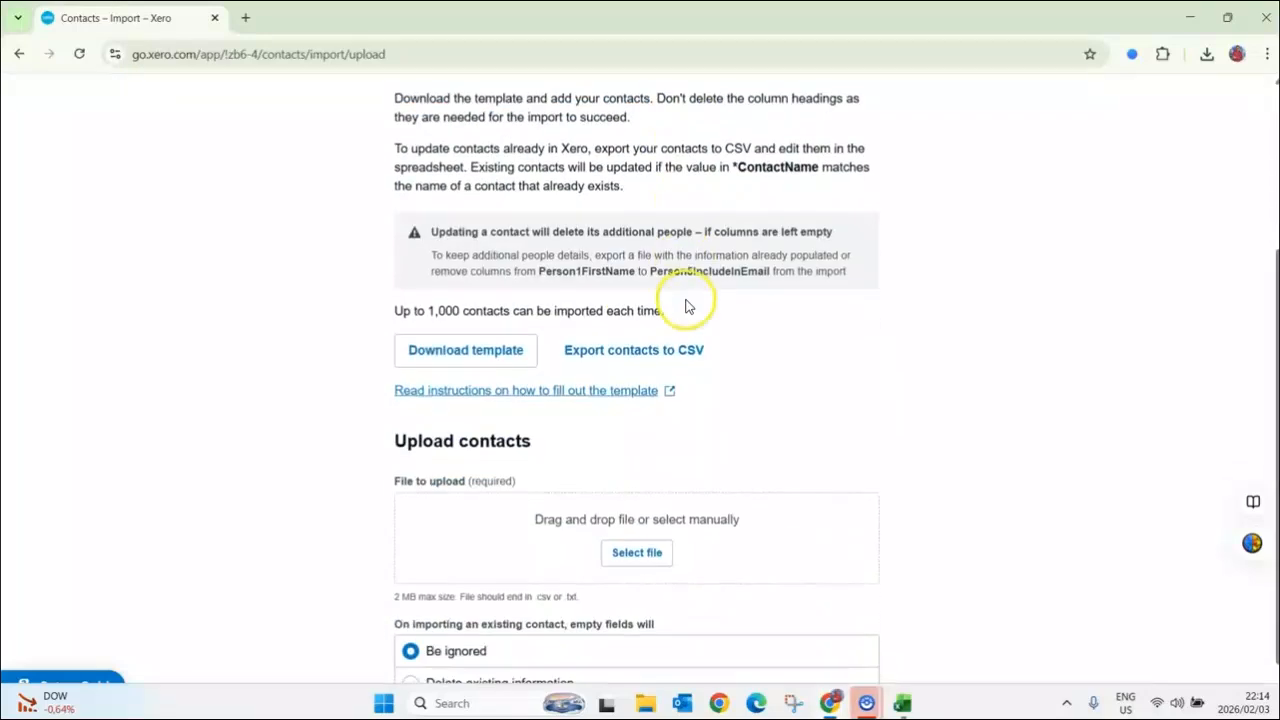
pyautogui.click(645, 551)
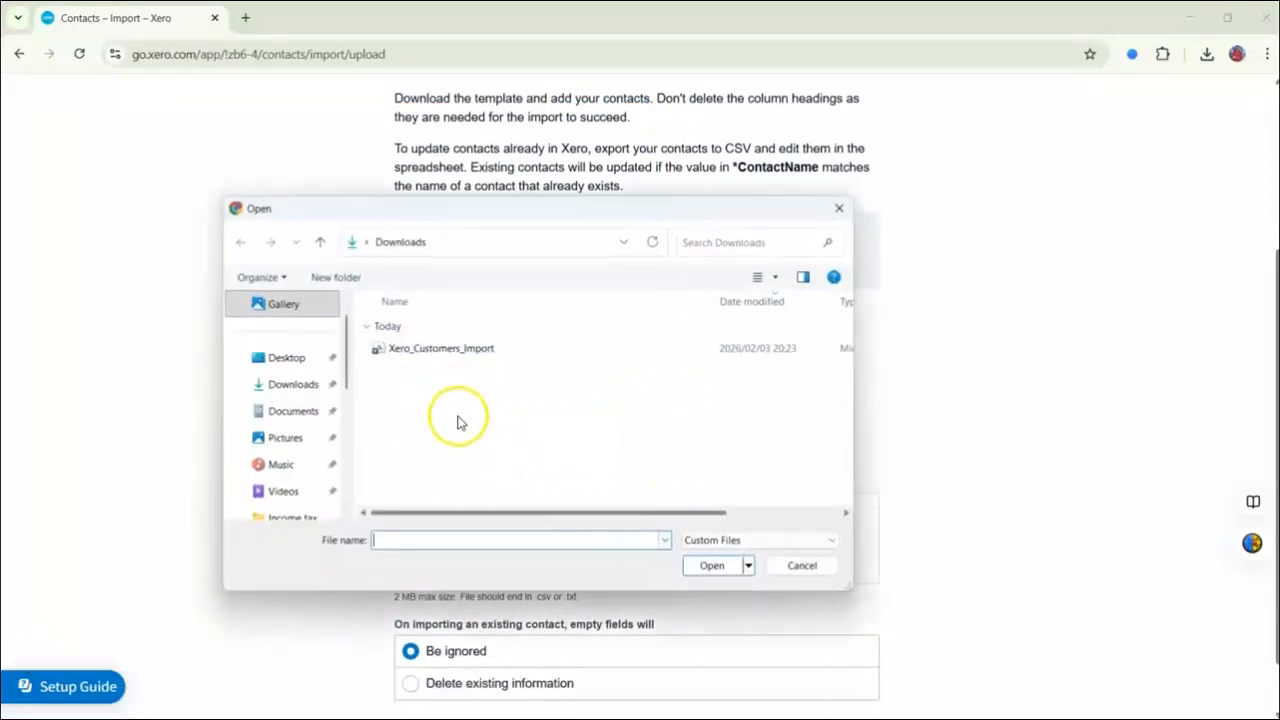
pyautogui.click(414, 349)
pyautogui.click(708, 564)
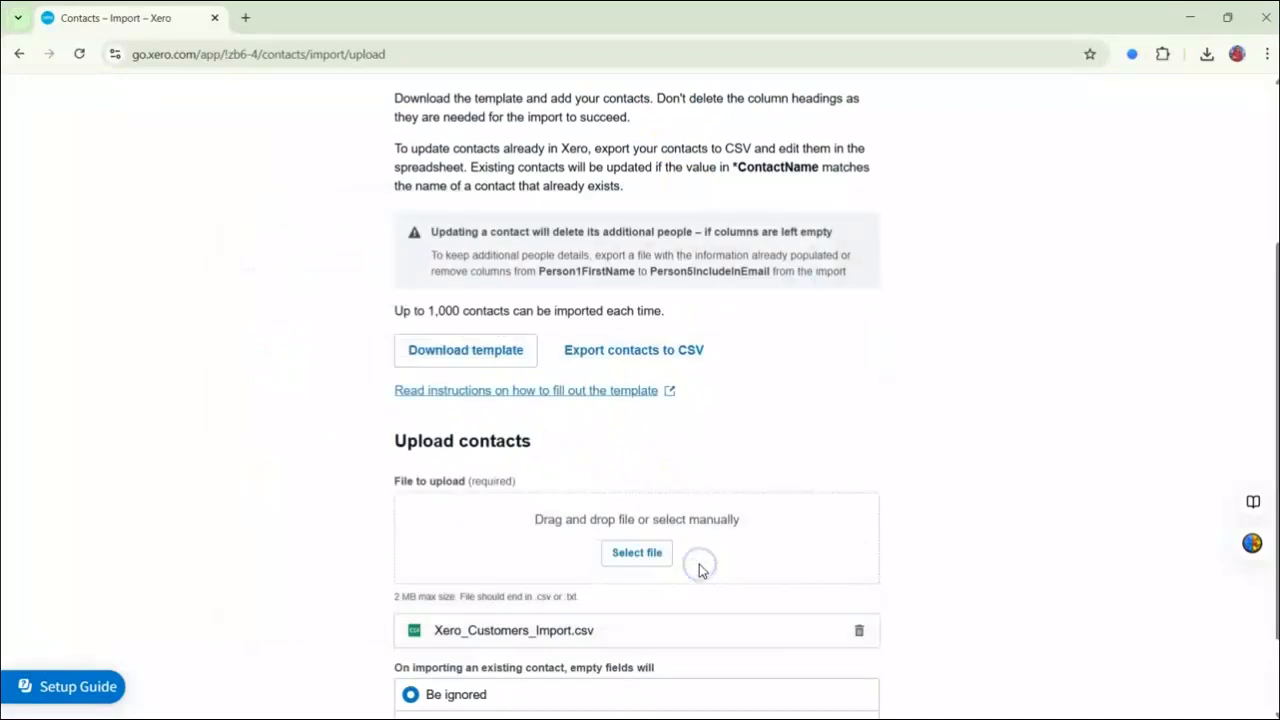
pyautogui.scroll(-2, 929, 529)
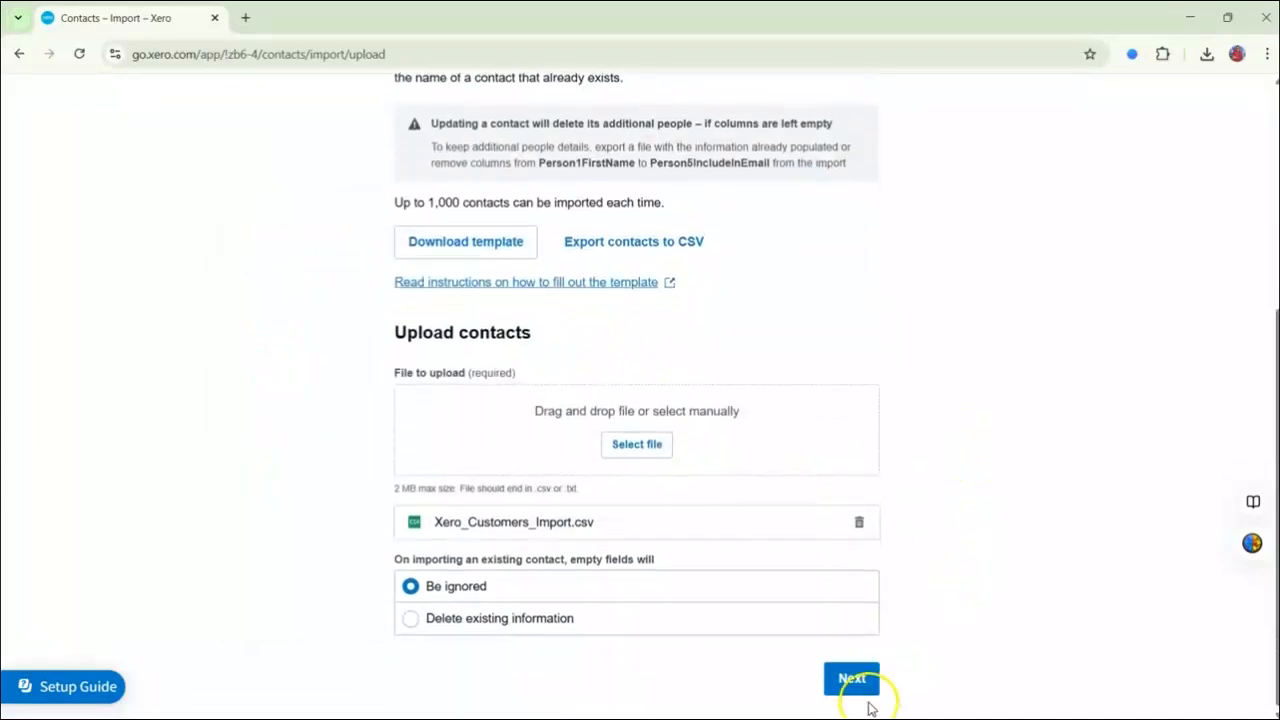
pyautogui.click(829, 686)
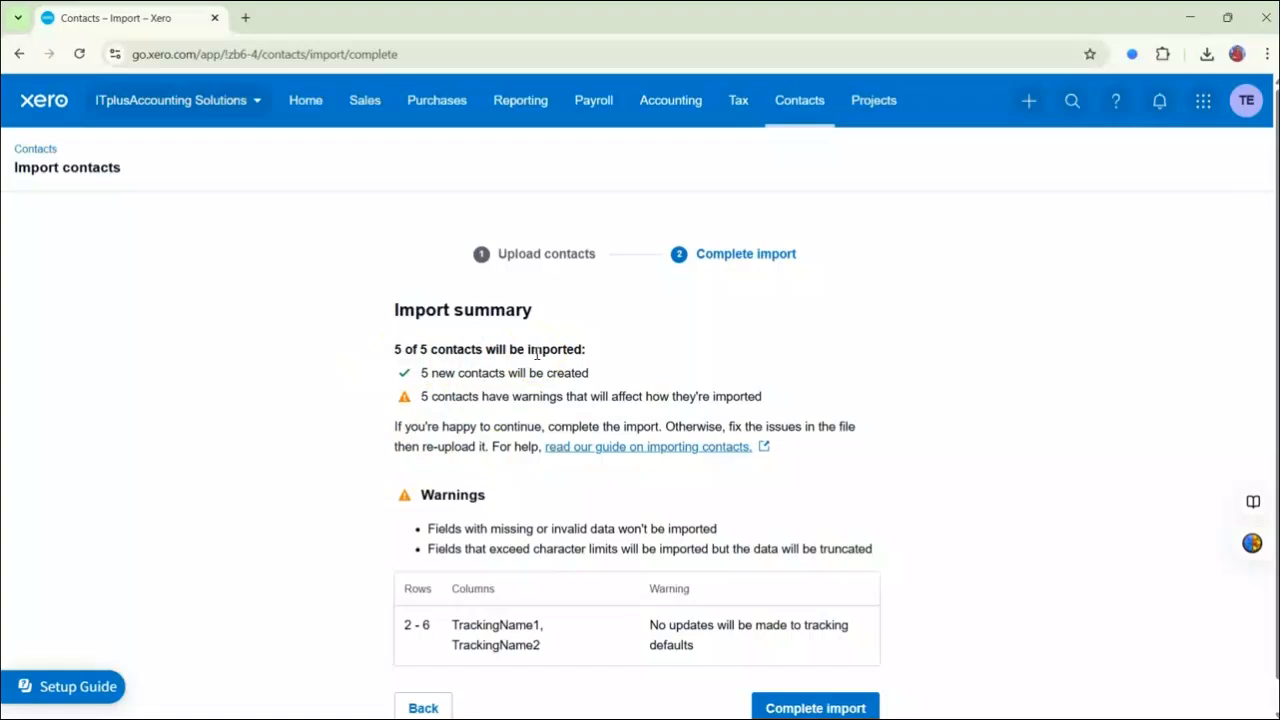
pyautogui.scroll(-1, 620, 440)
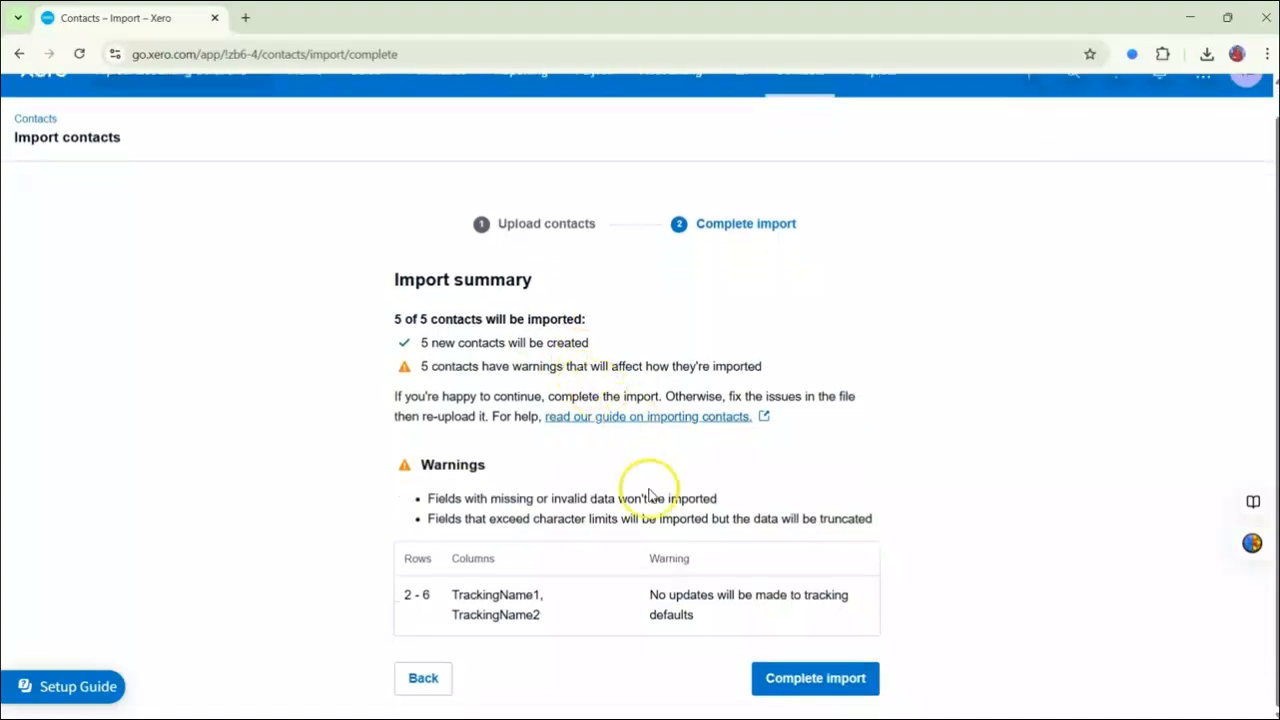
pyautogui.click(849, 686)
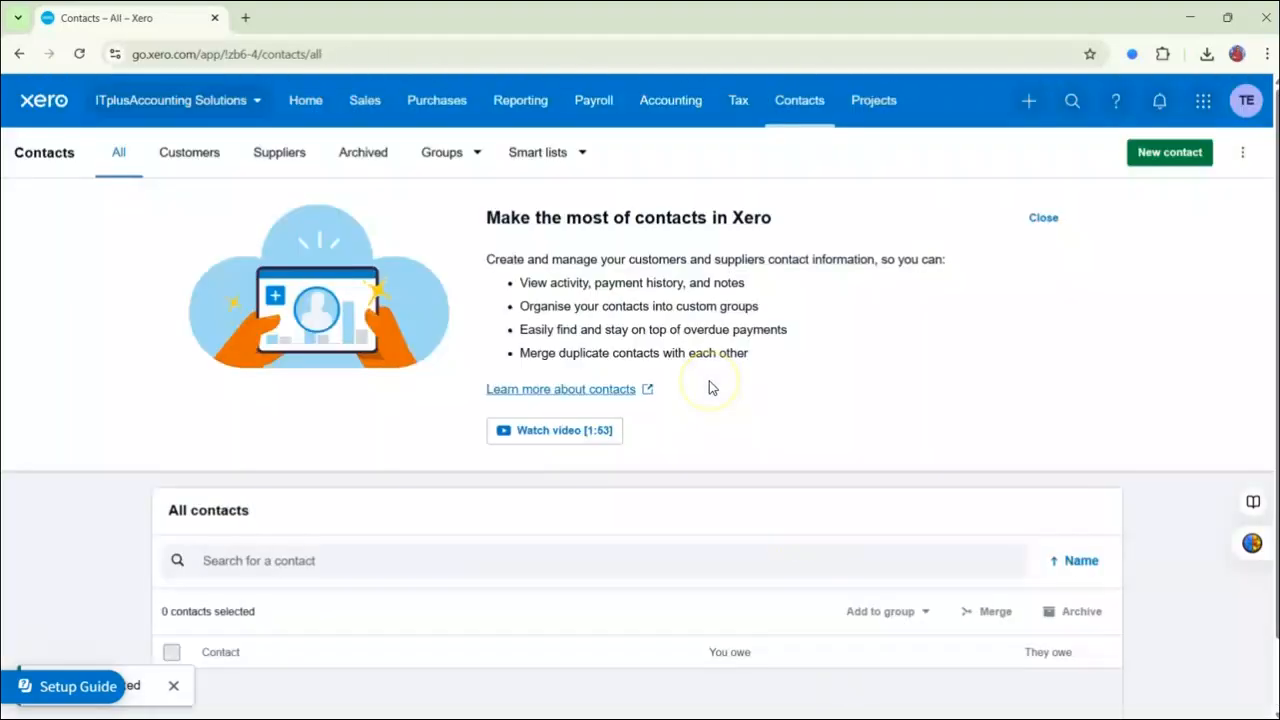
# Open the list of all contacts, look through its entries to check the import, and open the list of customers only.
pyautogui.click(800, 119)
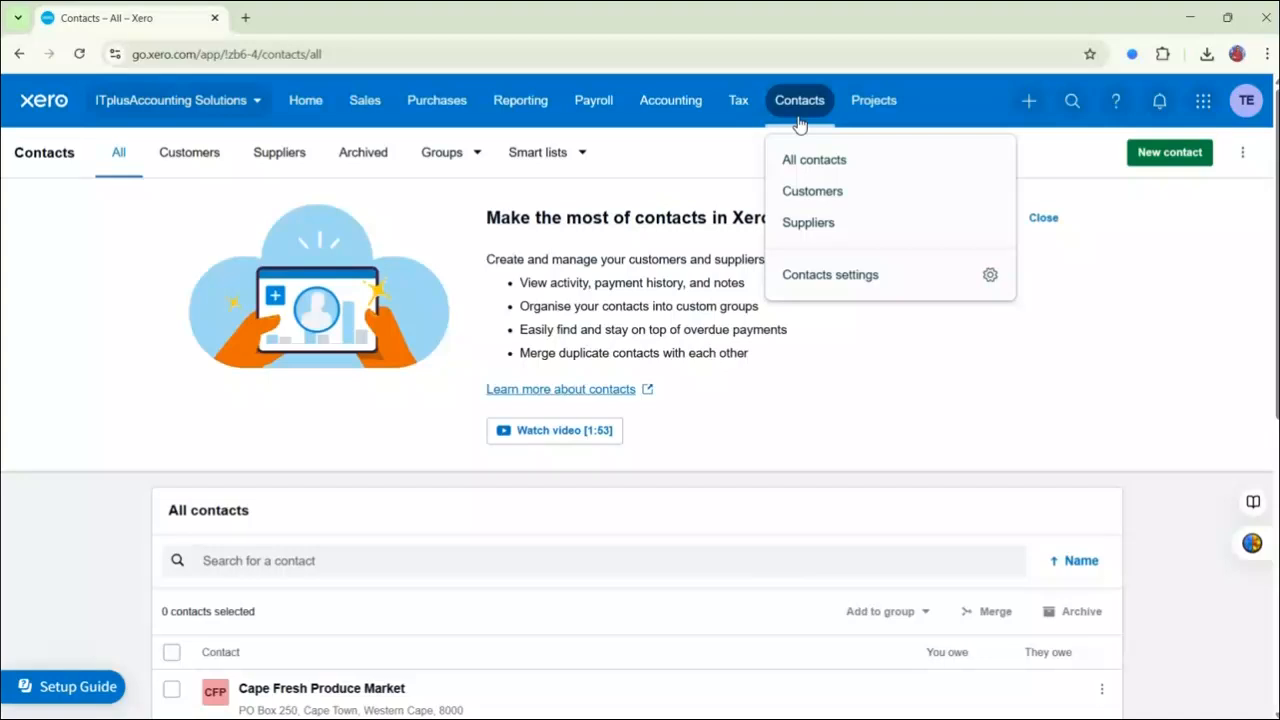
pyautogui.click(814, 160)
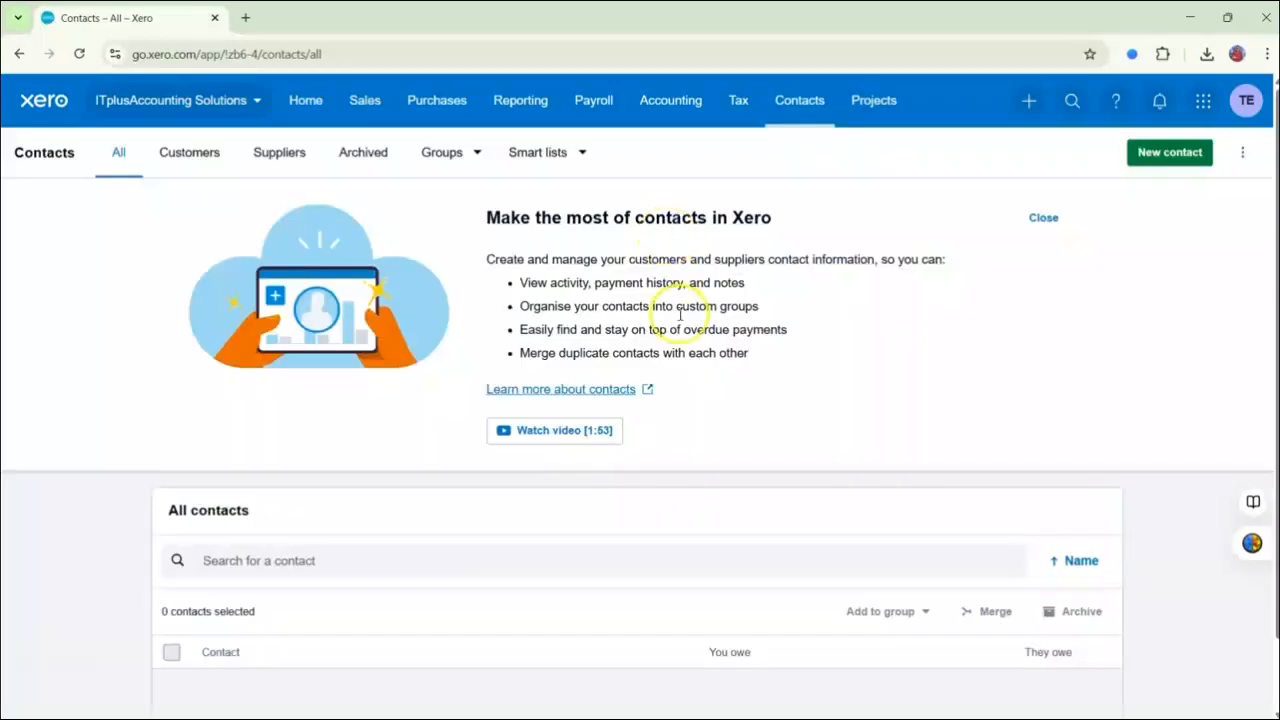
pyautogui.scroll(-5, 689, 424)
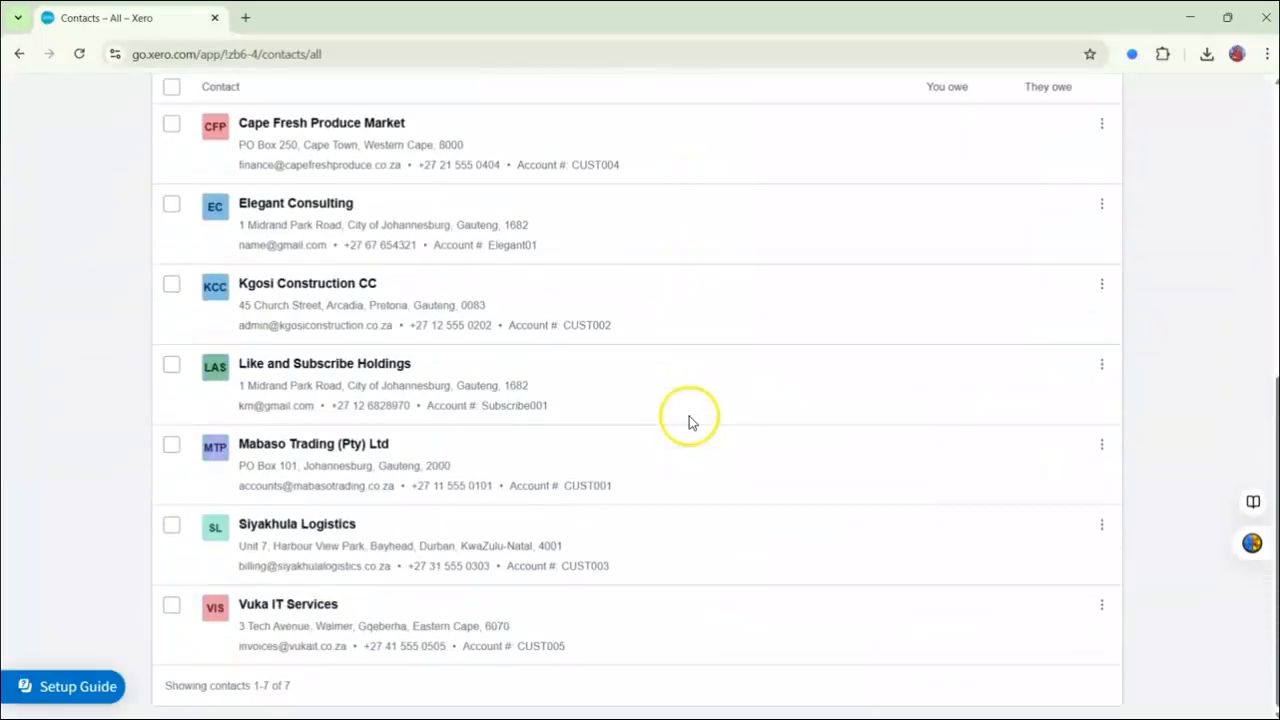
pyautogui.scroll(3, 449, 427)
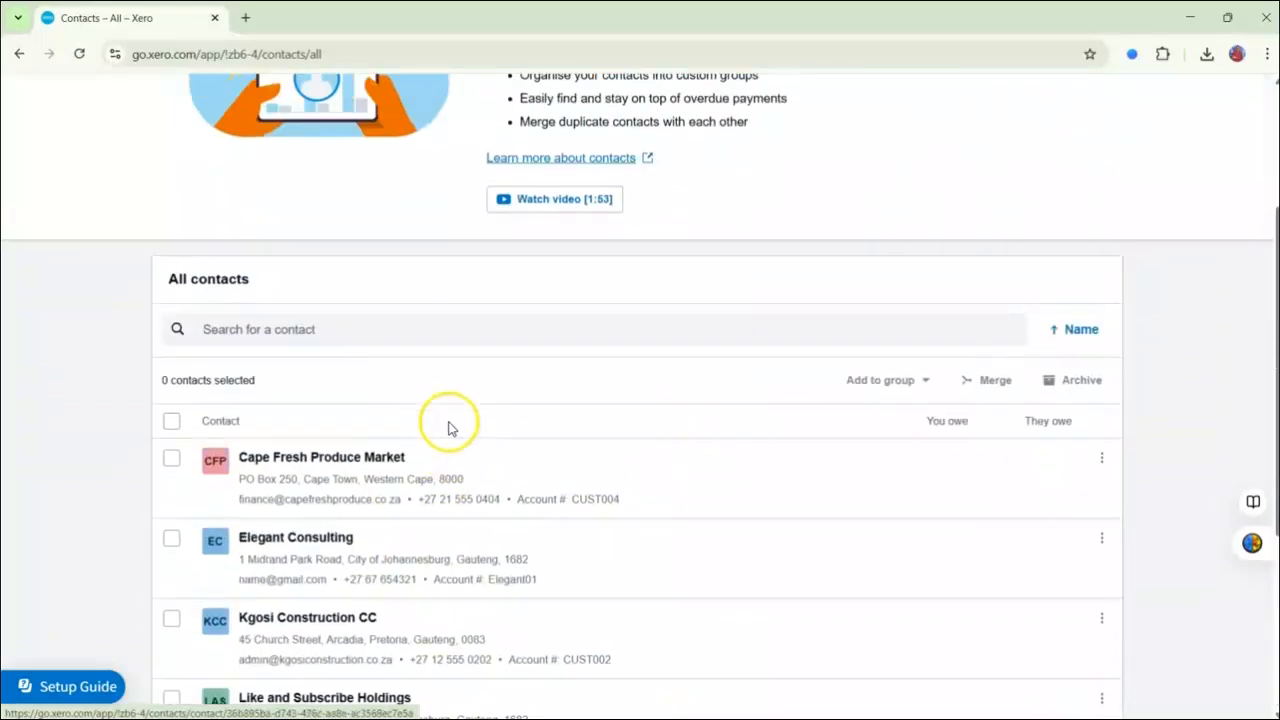
pyautogui.scroll(3, 452, 420)
pyautogui.scroll(-3, 511, 511)
pyautogui.scroll(3, 511, 511)
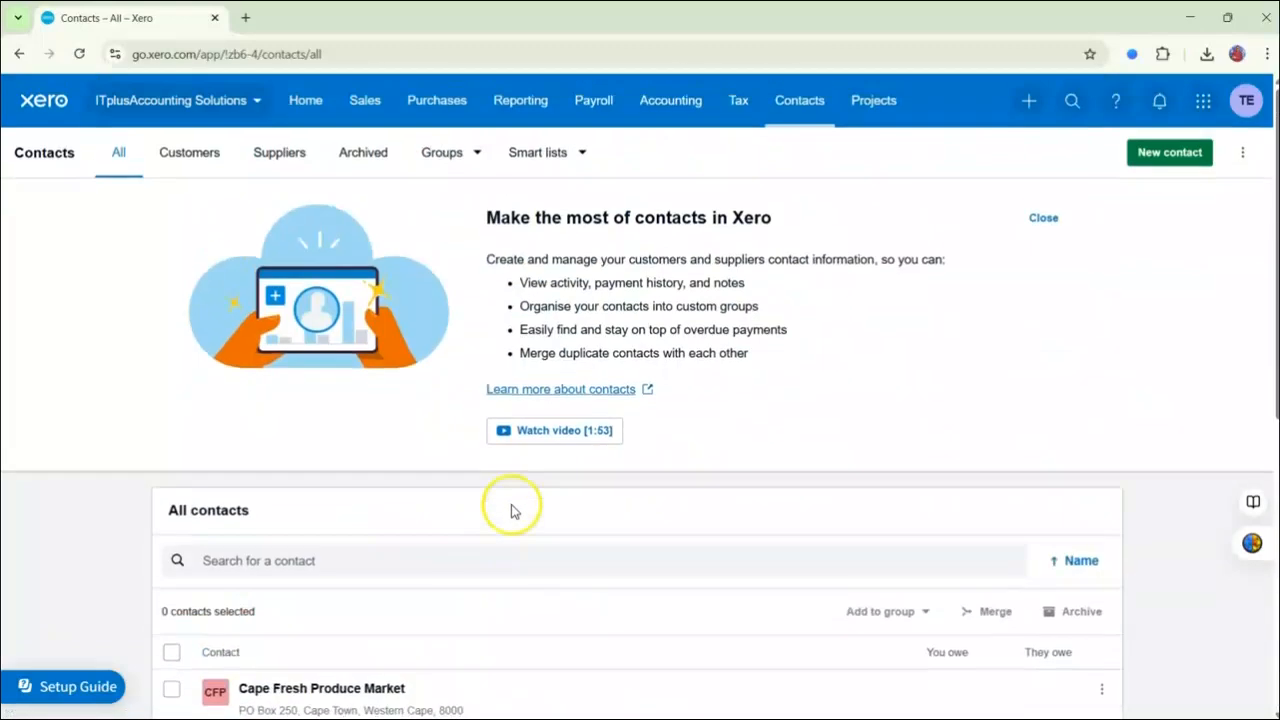
pyautogui.click(794, 110)
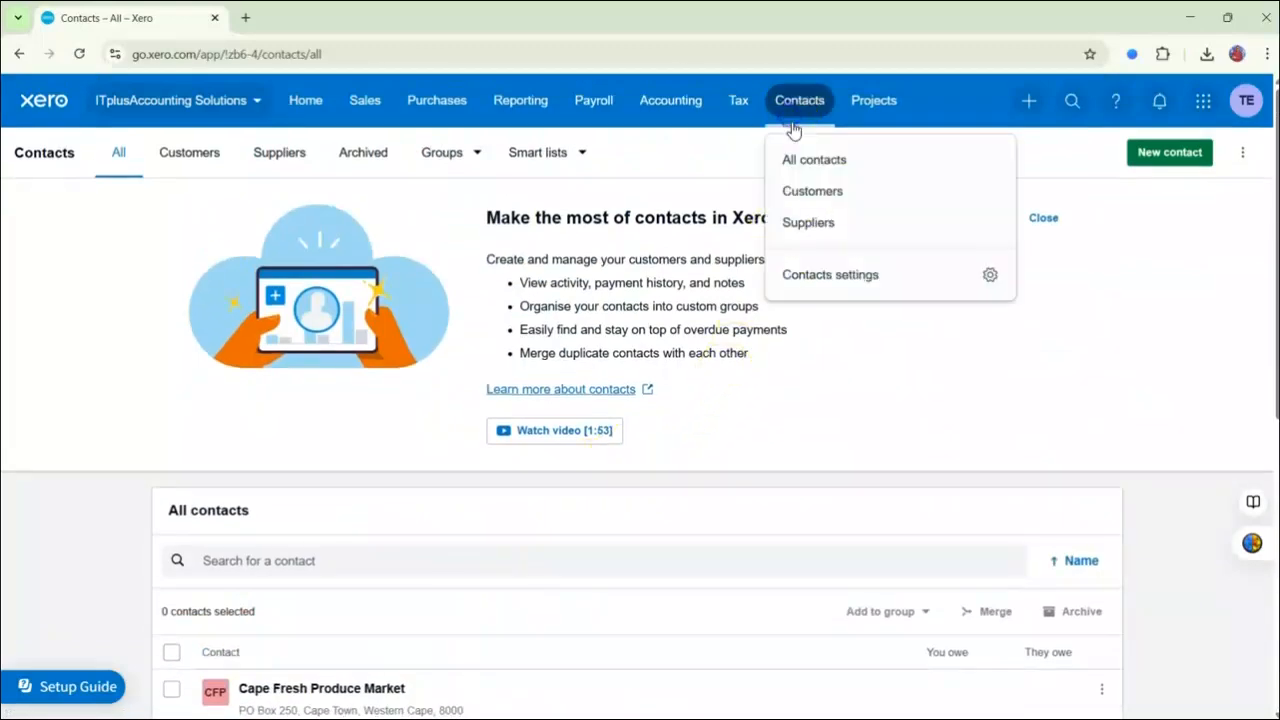
pyautogui.click(818, 192)
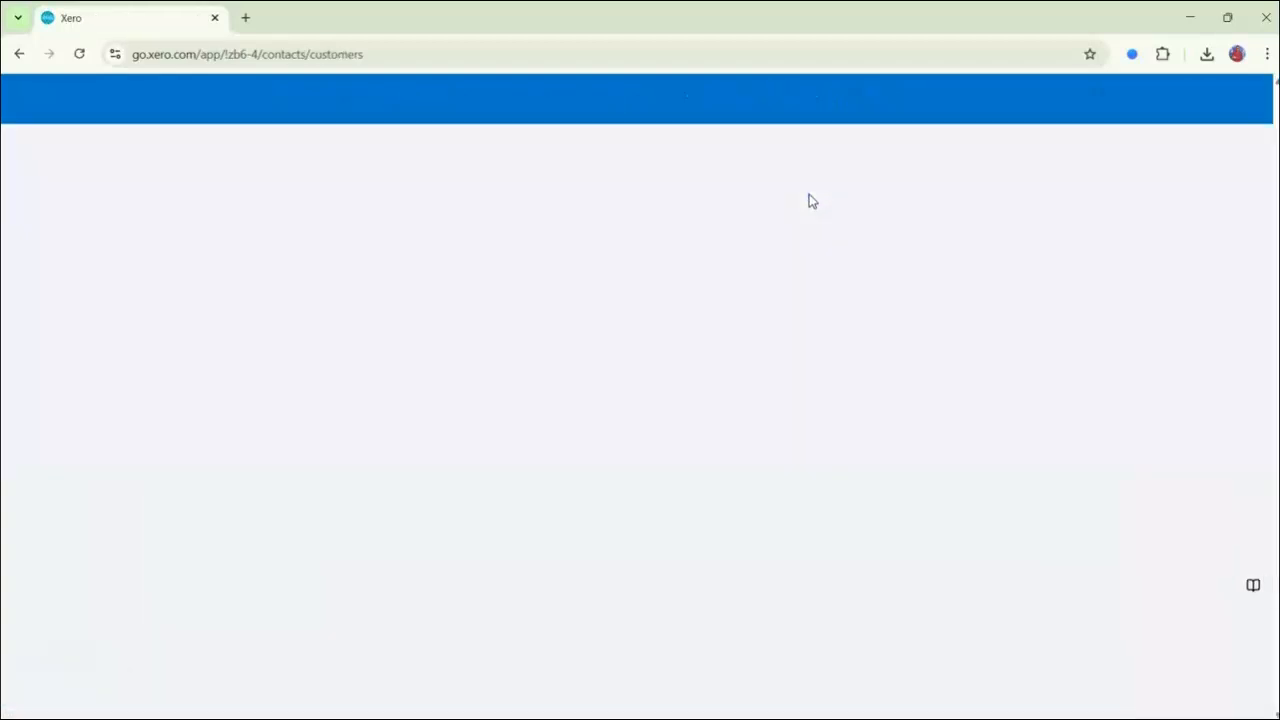